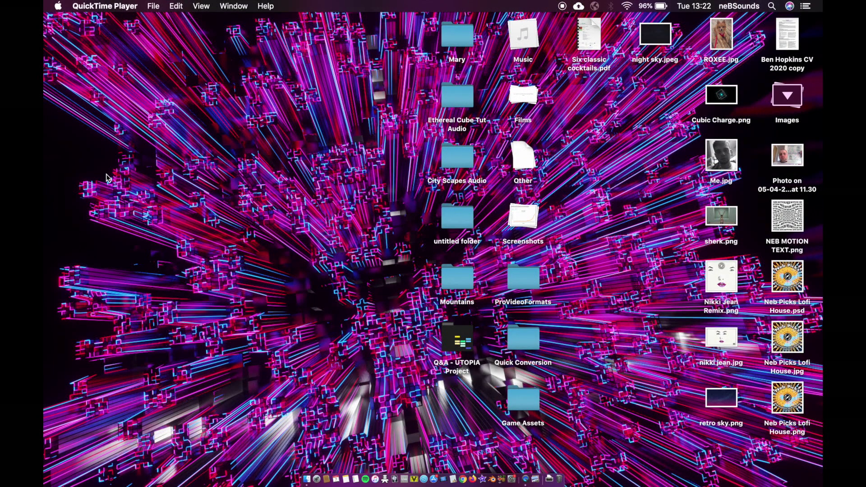
Step: Collapse the desktop's Images stack, then open blender.org in Chrome and choose the Blender 2.82a download
click(794, 94)
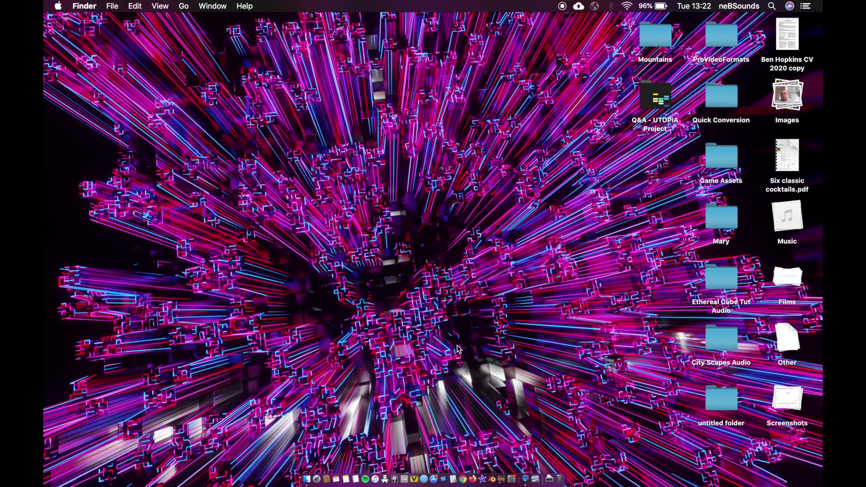
click(463, 478)
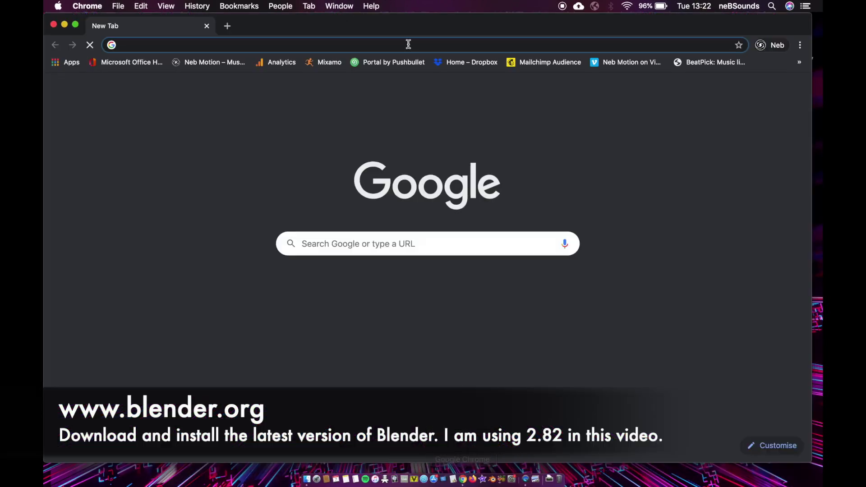
text(blen)
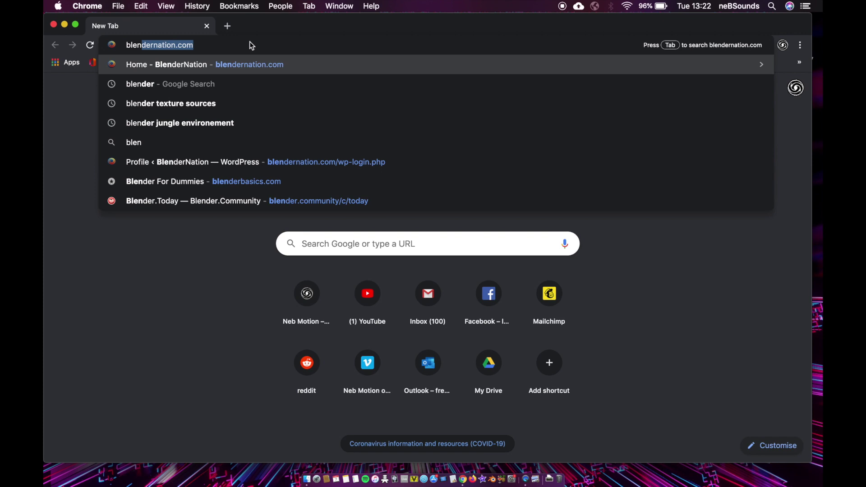
text(der)
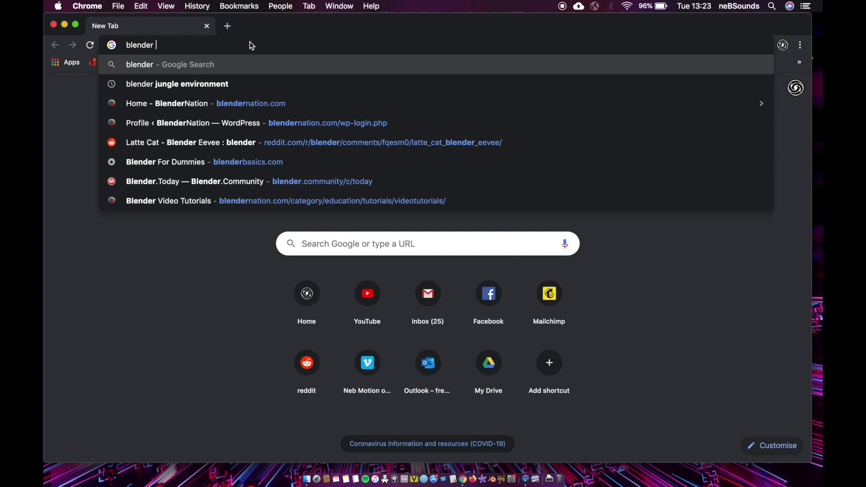
key(BackSpace)
text(.org)
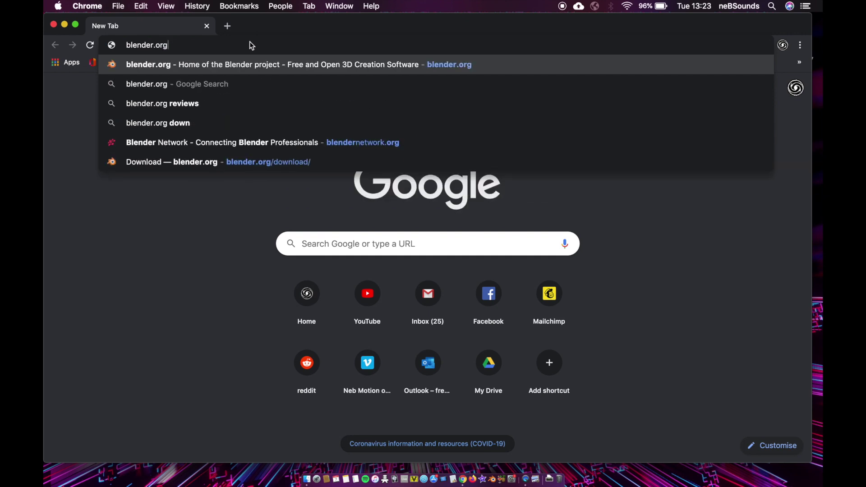
key(Return)
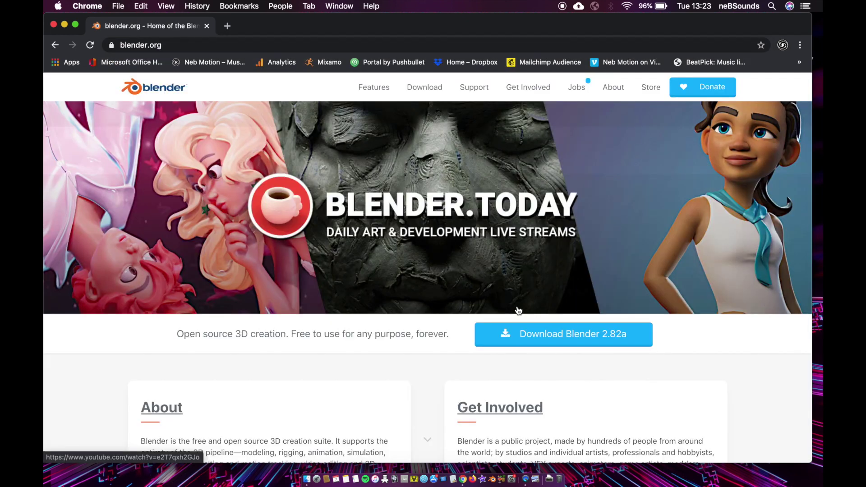
click(524, 332)
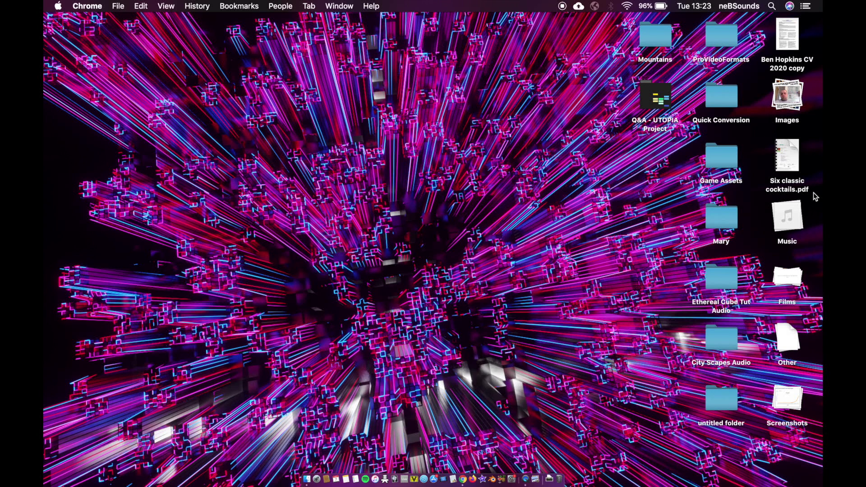
Step: Expand the desktop's Images stack and open NEB MOTION TEXT.png
click(786, 95)
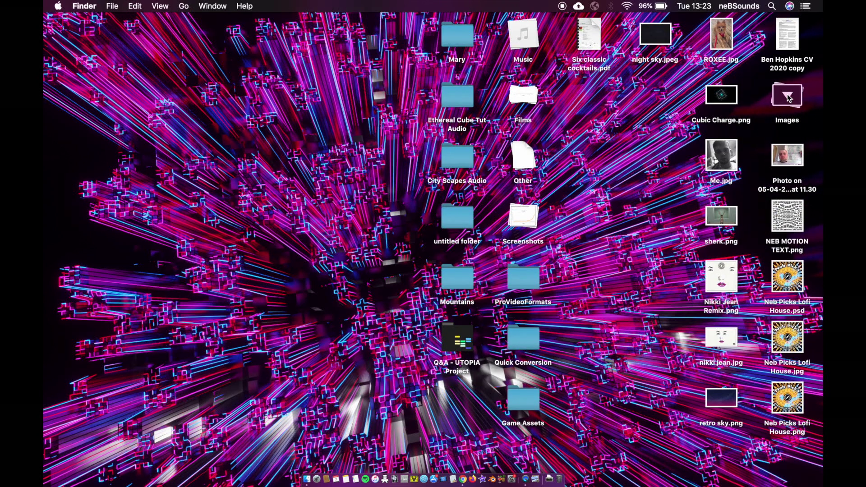
double_click(799, 221)
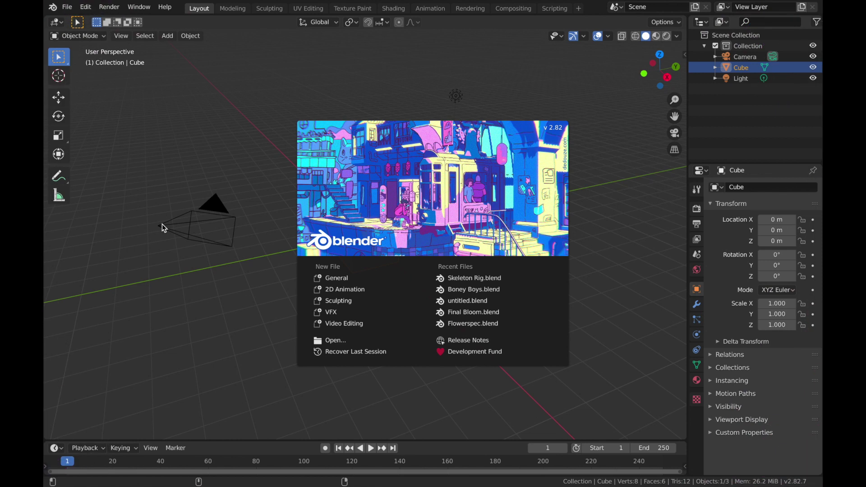
Step: Start a new General file in Blender and delete the default cube
click(348, 281)
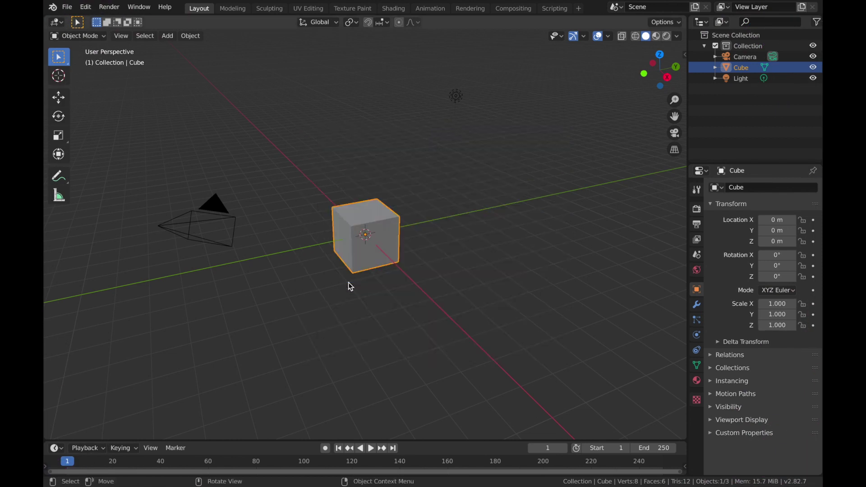
key(x)
click(387, 241)
Step: Add a mesh plane at the origin and scale it by a factor of 8
scroll(390, 239, right, 3)
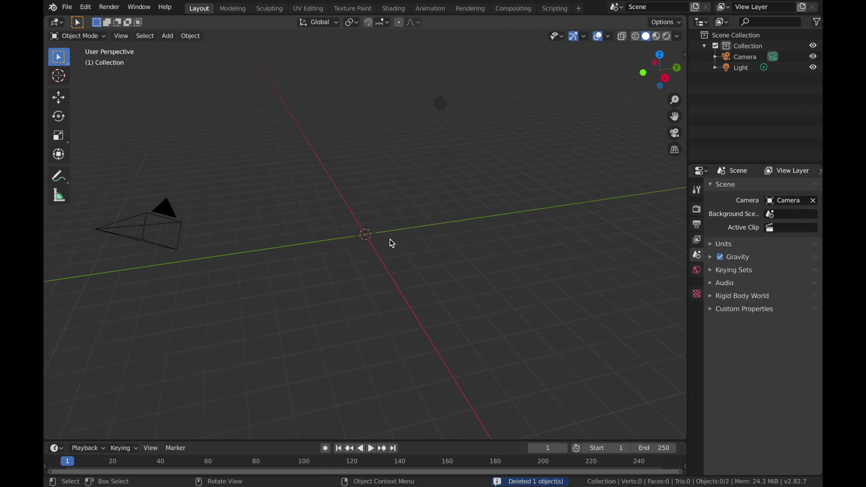
key(shift+a)
mouse_move(391, 241)
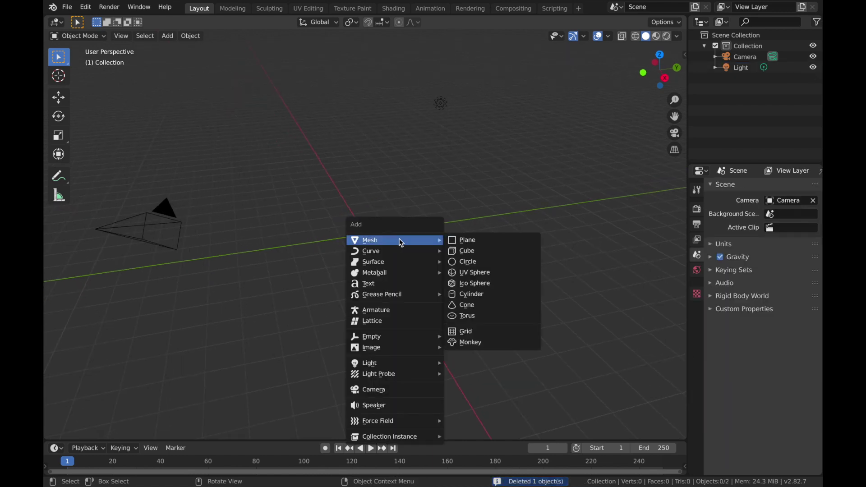
click(457, 243)
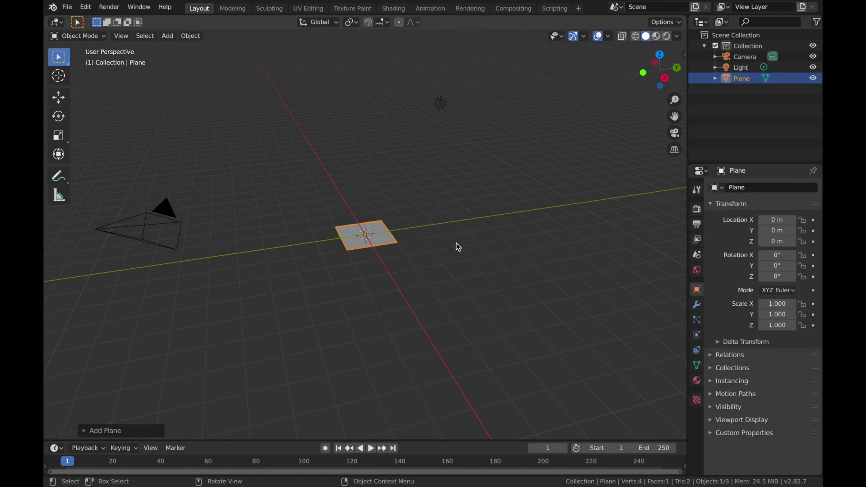
scroll(456, 244, right, 2)
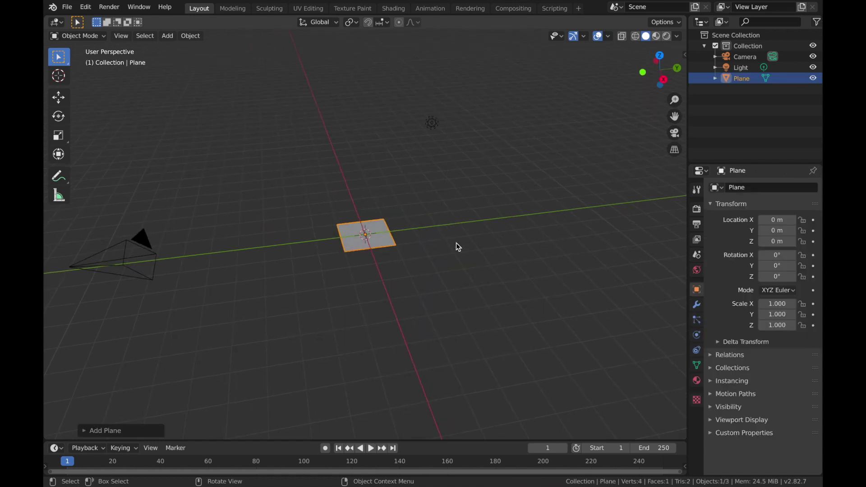
text(s8)
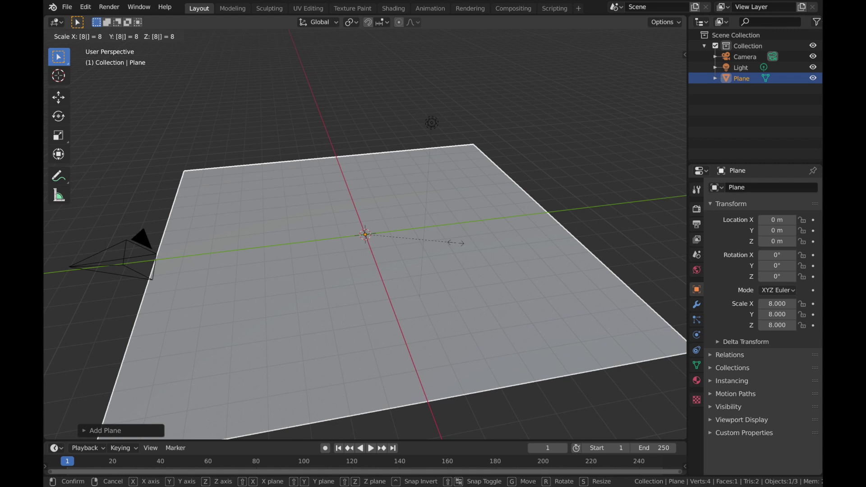
key(Return)
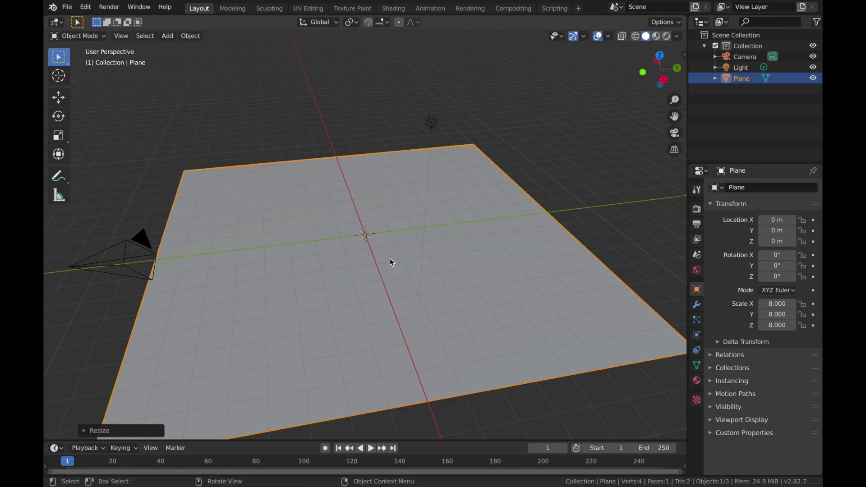
Step: Enter Edit Mode on the plane and subdivide its whole mesh with 40 cuts
key(Tab)
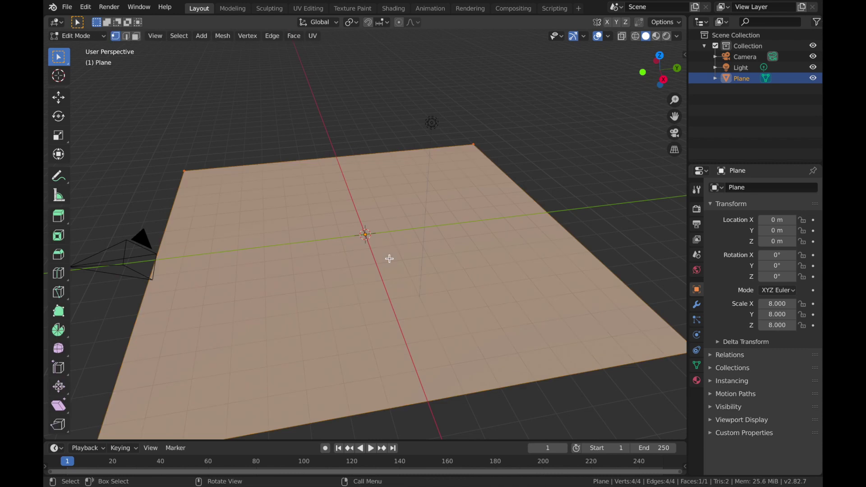
click(273, 38)
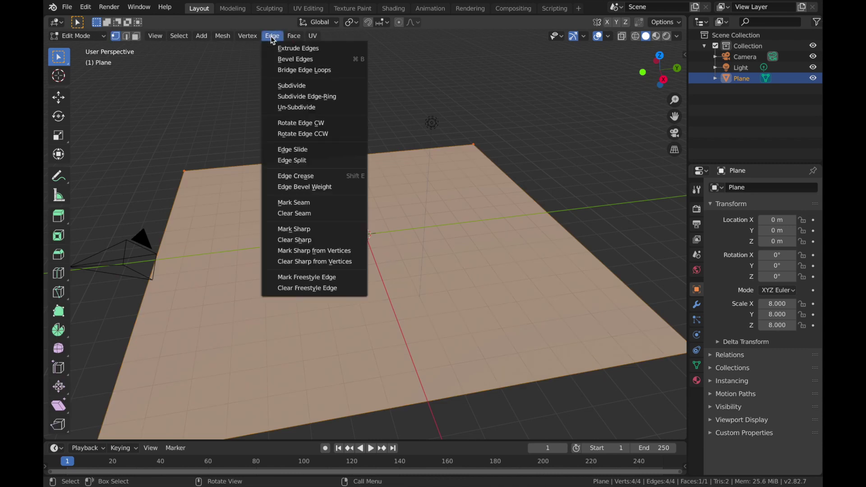
click(284, 87)
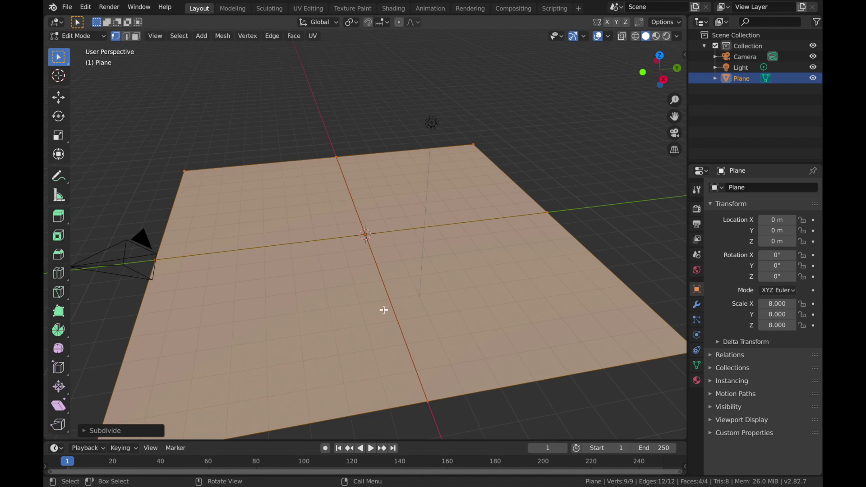
click(86, 433)
click(175, 356)
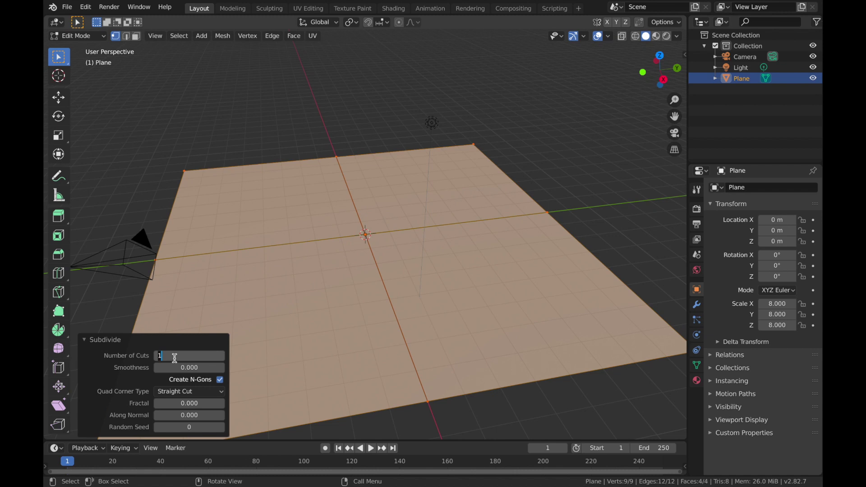
text(30)
key(Return)
Step: Apply Edge Split to all edges of the subdivided plane and return to Object Mode
middle_drag(342, 334, 377, 325)
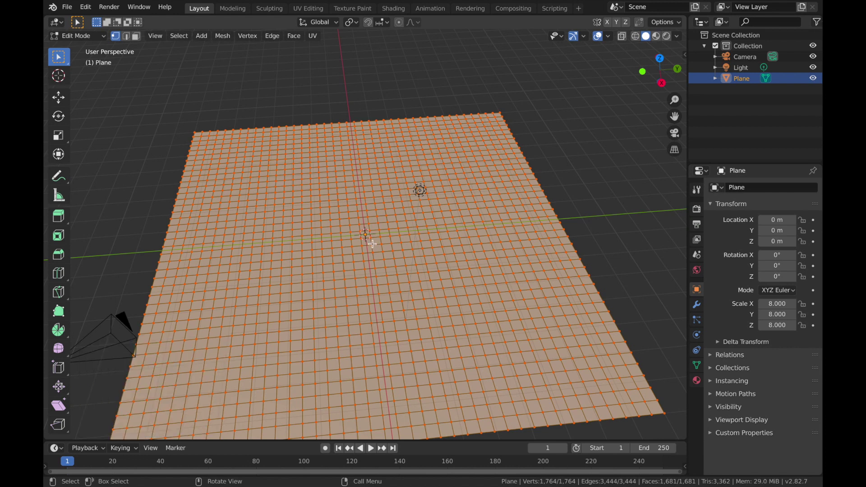
click(271, 37)
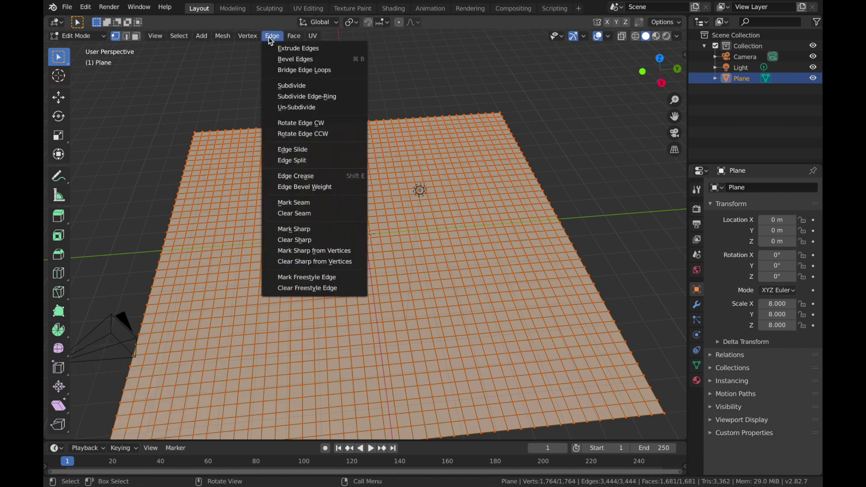
click(301, 161)
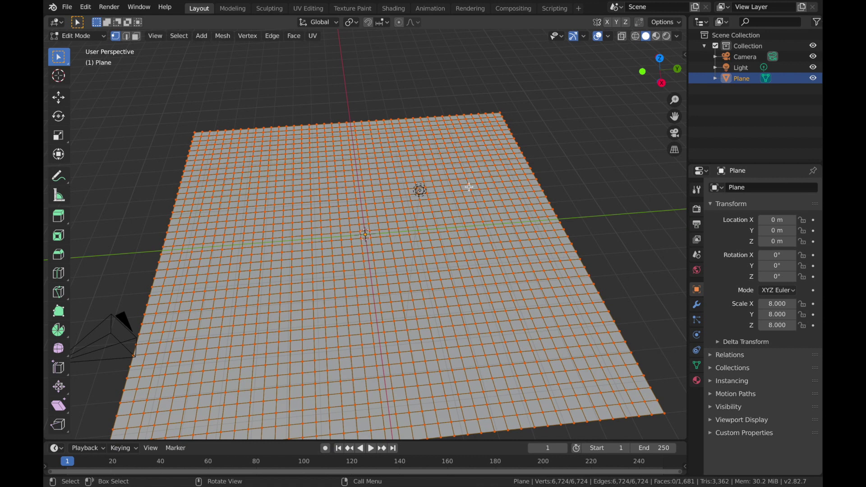
key(Tab)
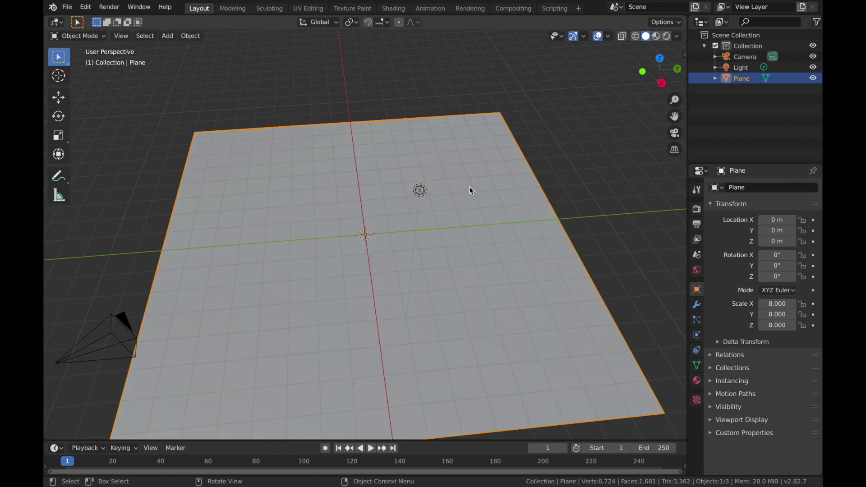
Step: Add a Smooth modifier to the plane to separate its faces into small tiles
click(697, 306)
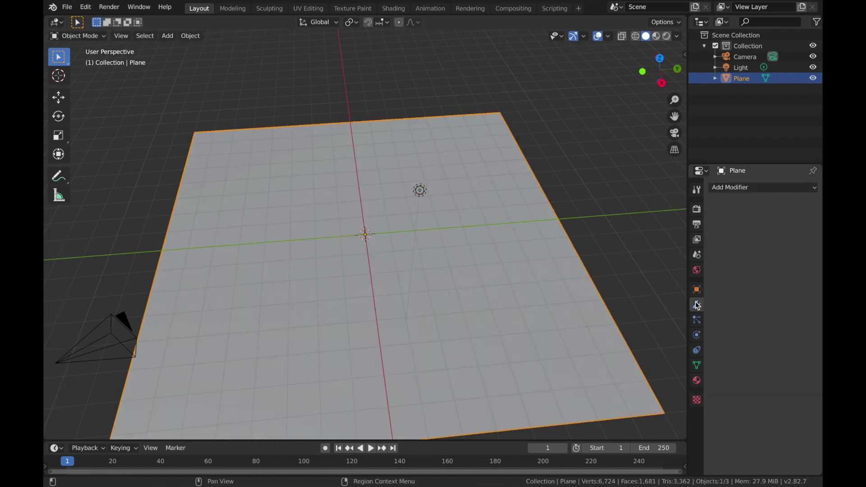
click(738, 192)
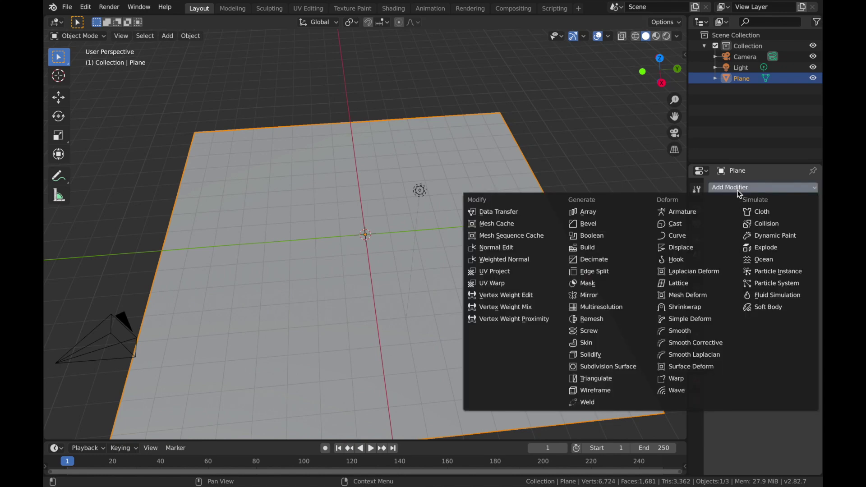
click(699, 331)
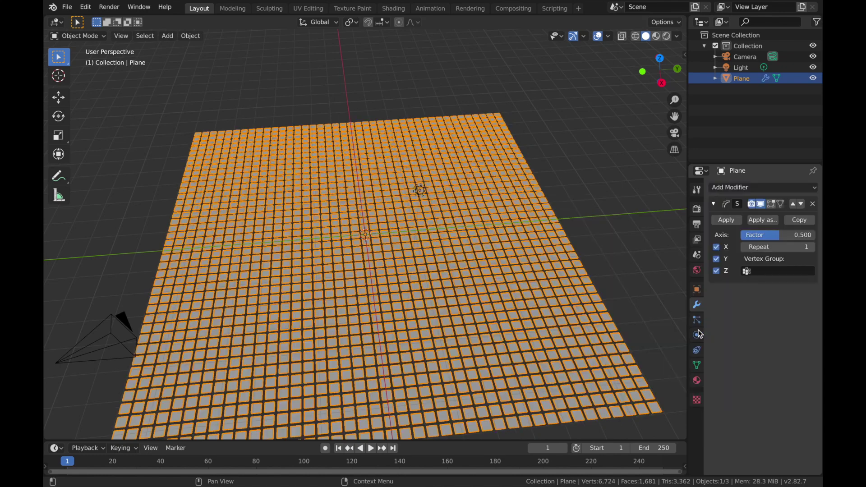
Step: Try a Smooth modifier factor of -0.36, then set the factor back to 0.5
middle_drag(496, 329, 795, 317)
click(787, 235)
text(-0.36)
key(Return)
mouse_move(778, 235)
mouse_down()
mouse_move(800, 235)
mouse_move(781, 235)
mouse_up()
click(781, 235)
text(0.5)
key(Return)
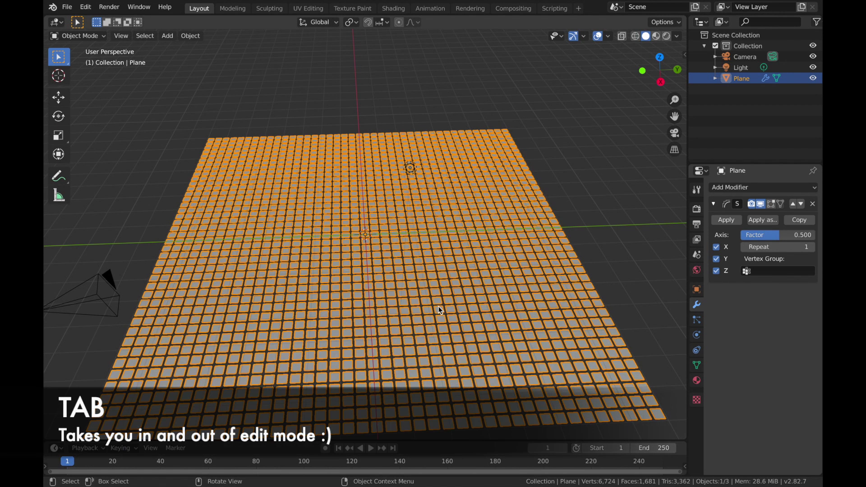
Step: Compare the plane in Edit Mode and Object Mode, then deselect it
key(Tab)
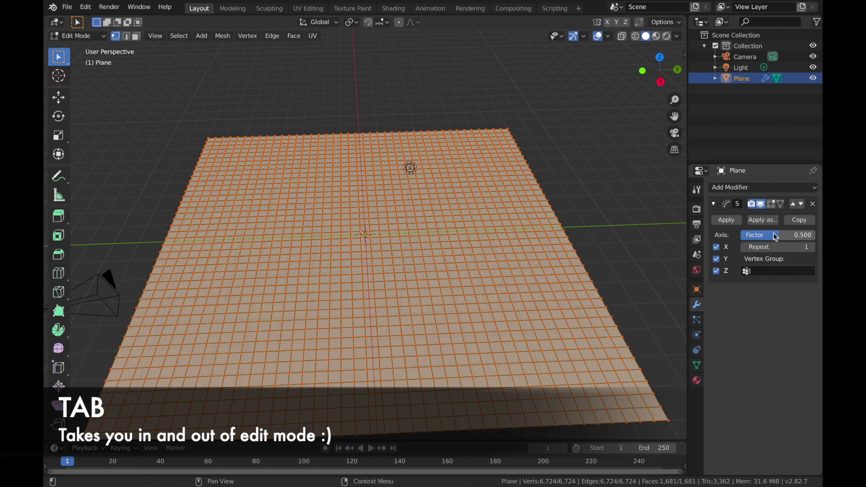
key(Tab)
click(619, 216)
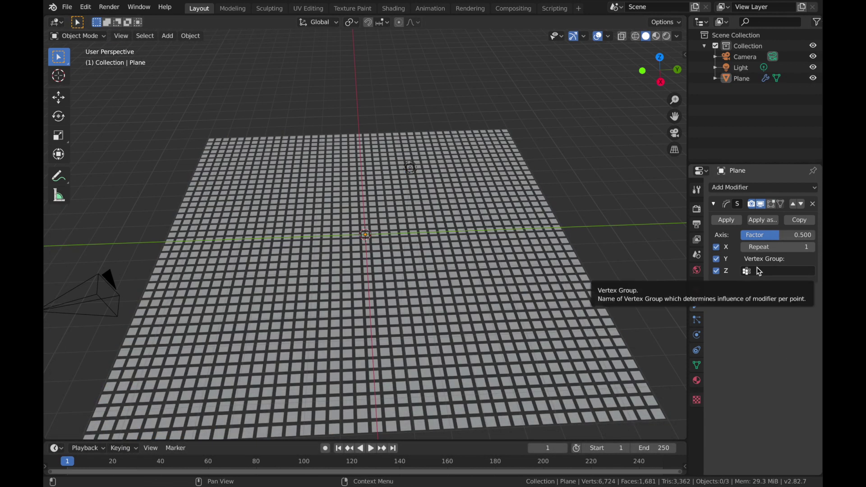
Step: Add a Solidify modifier to the tiled plane and set its thickness to -0.3 m
click(731, 188)
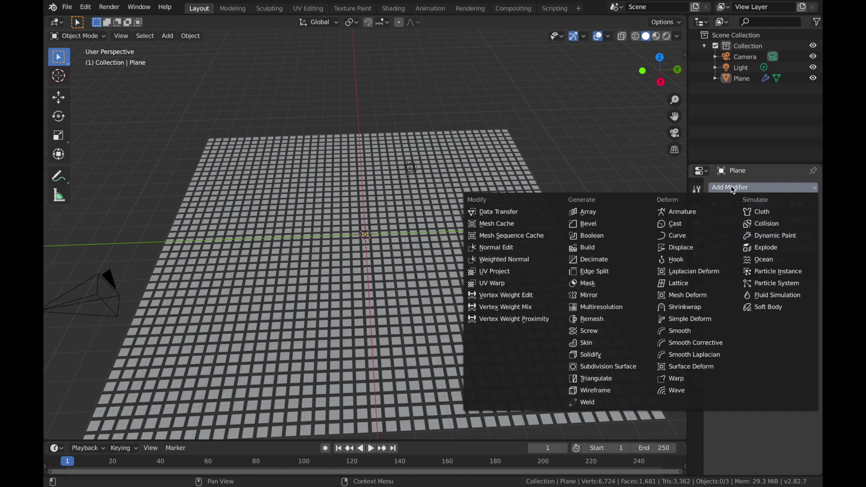
click(613, 357)
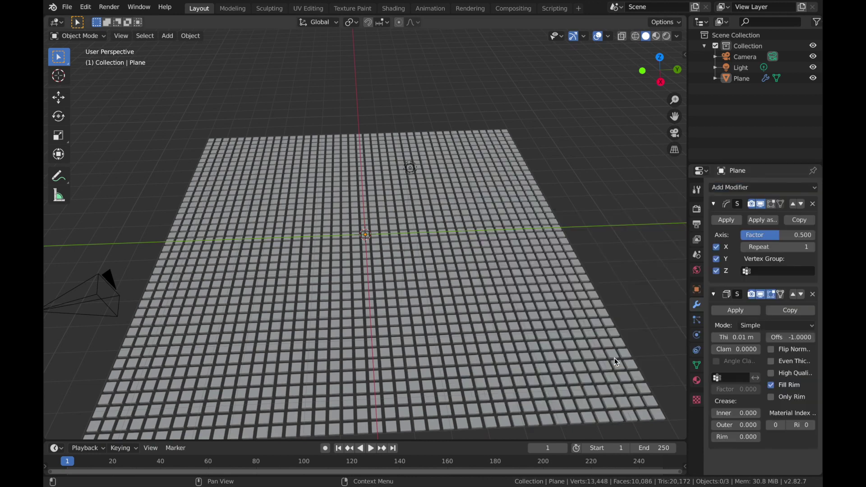
middle_drag(641, 232, 640, 232)
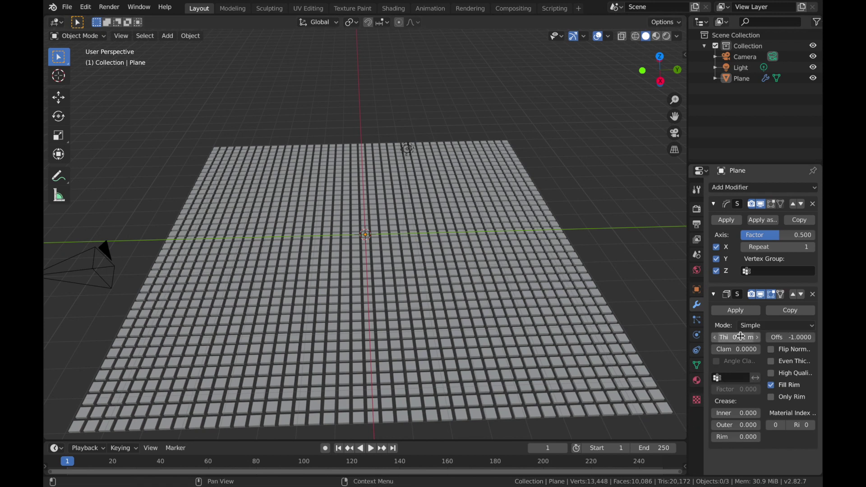
drag(735, 338, 697, 337)
click(743, 338)
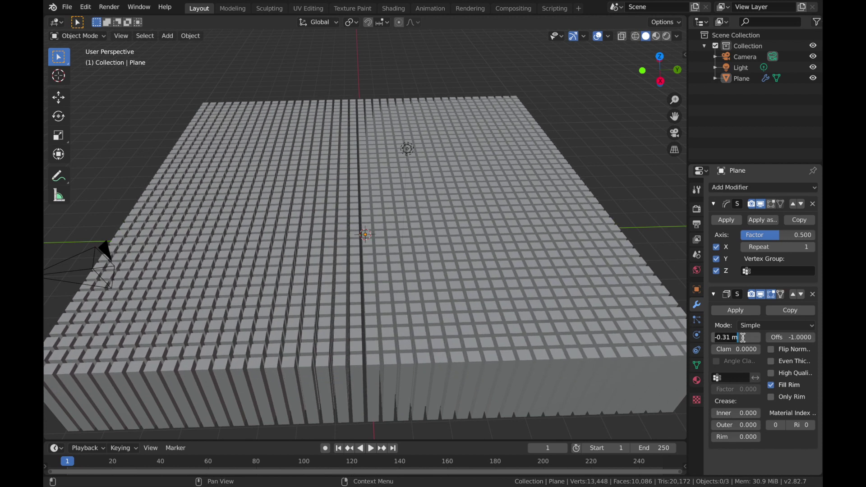
key(Return)
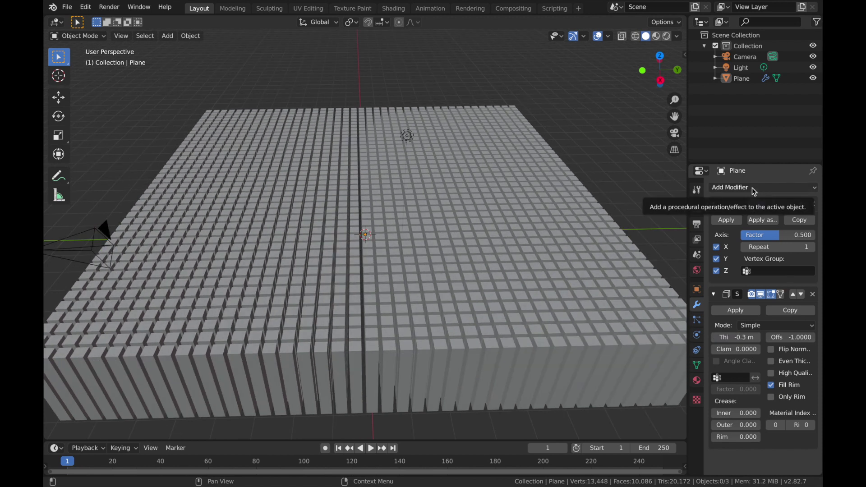
Step: Add a Displace modifier to the plane and move it to the top of the modifier stack, above Smooth and Solidify
click(753, 189)
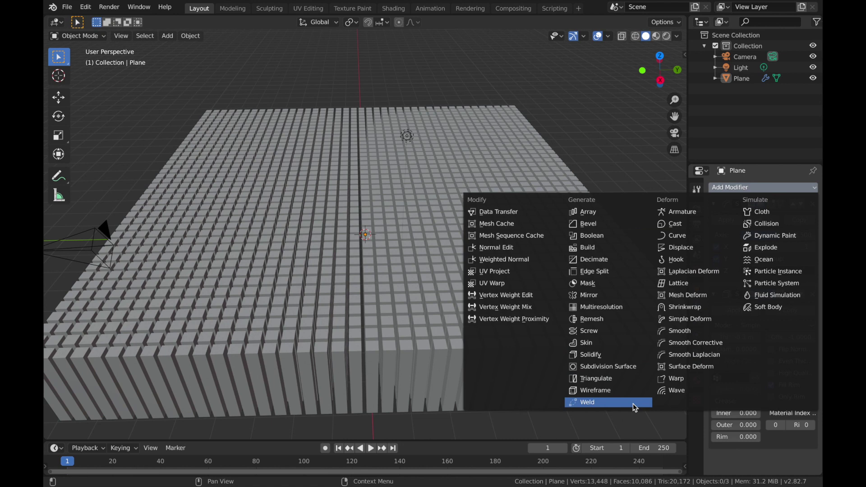
click(679, 248)
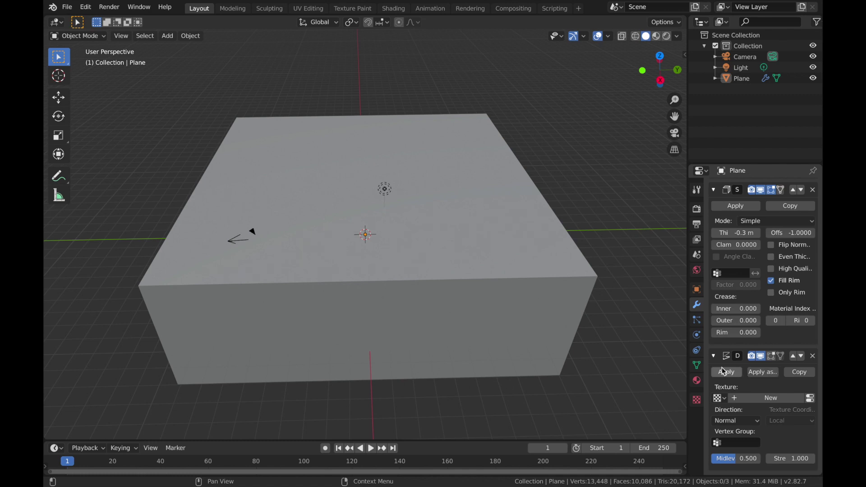
scroll(752, 272, up, 5)
scroll(752, 275, down, 5)
click(795, 357)
scroll(787, 343, up, 2)
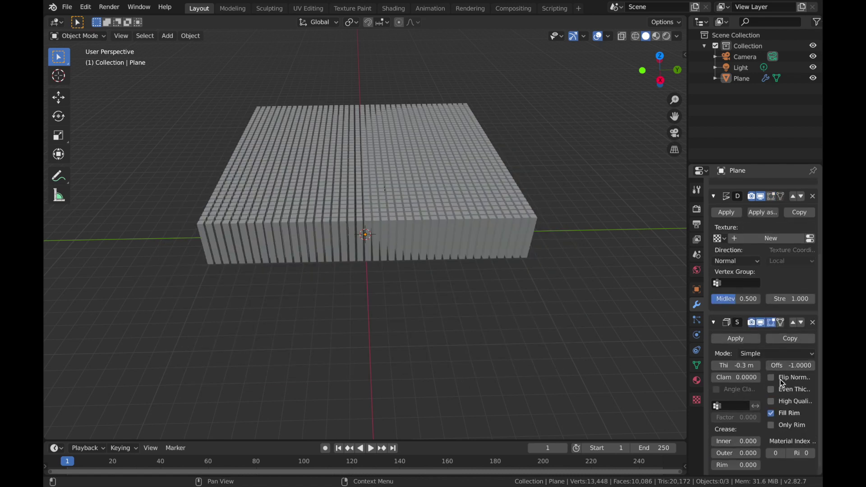
click(793, 276)
scroll(793, 277, up, 1)
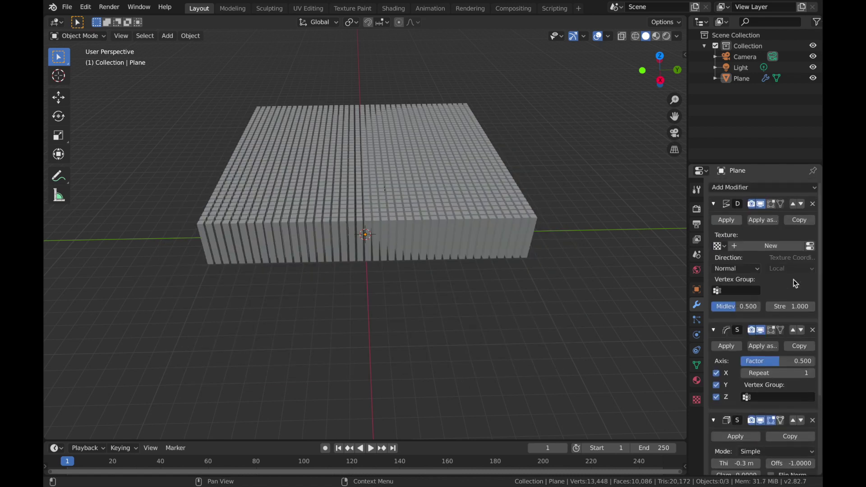
Step: Create a new texture for the plane's Displace modifier and set the texture type to Clouds
key(s)
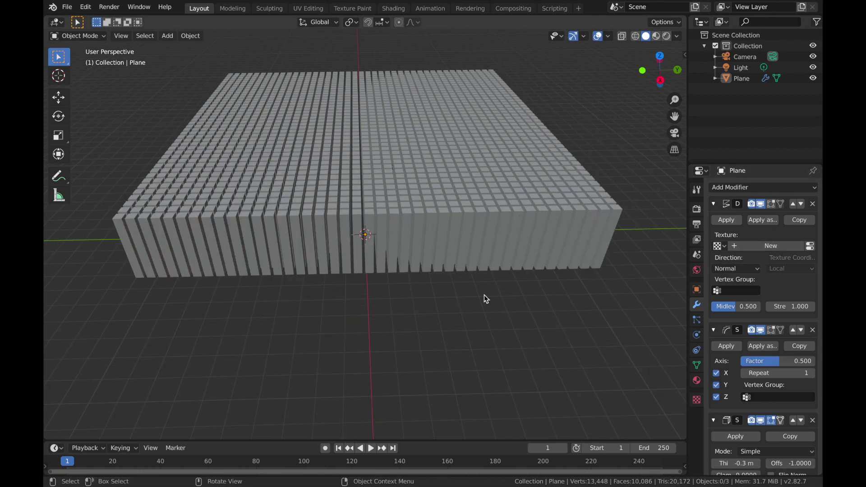
click(483, 294)
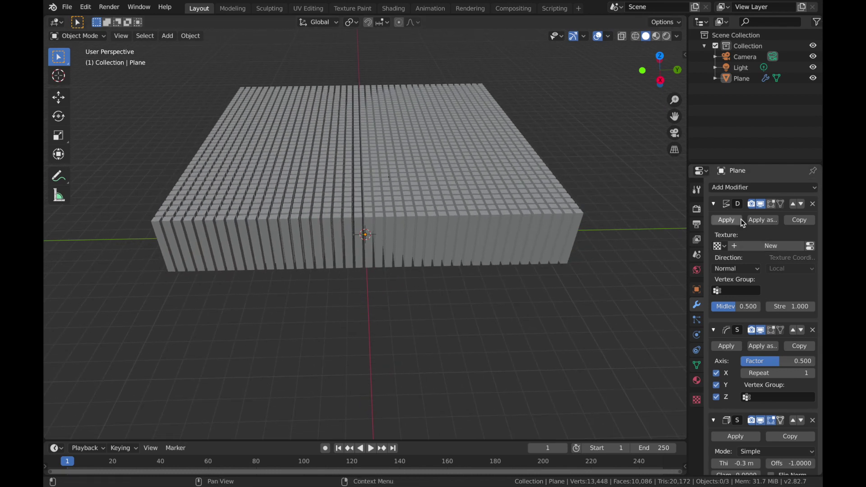
click(749, 244)
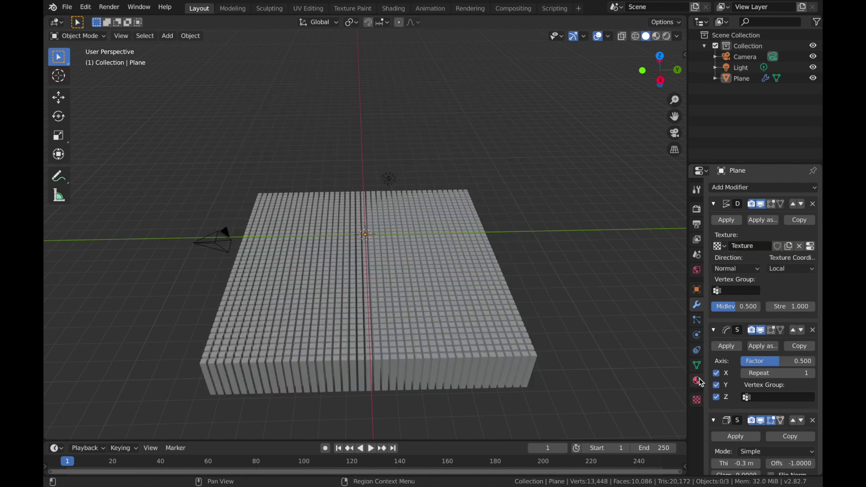
click(697, 401)
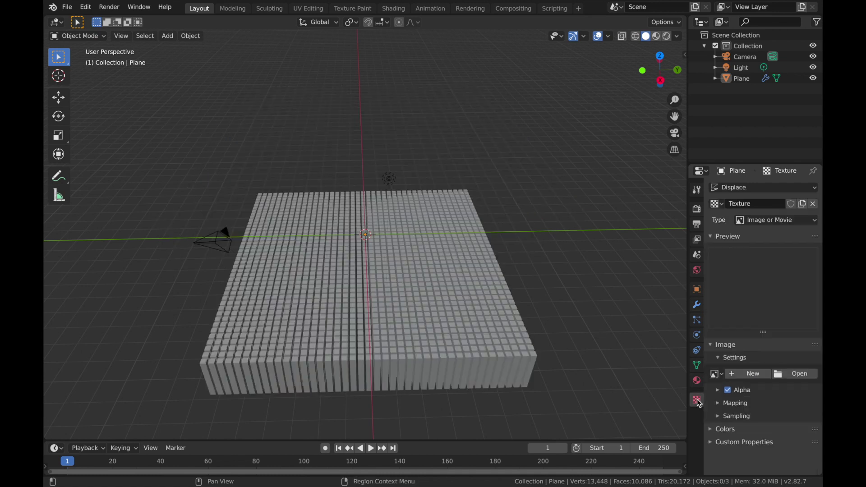
click(772, 220)
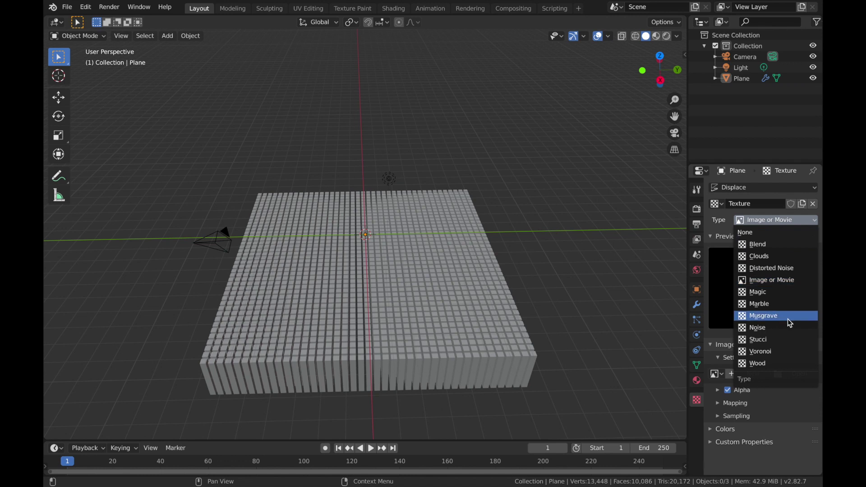
click(767, 256)
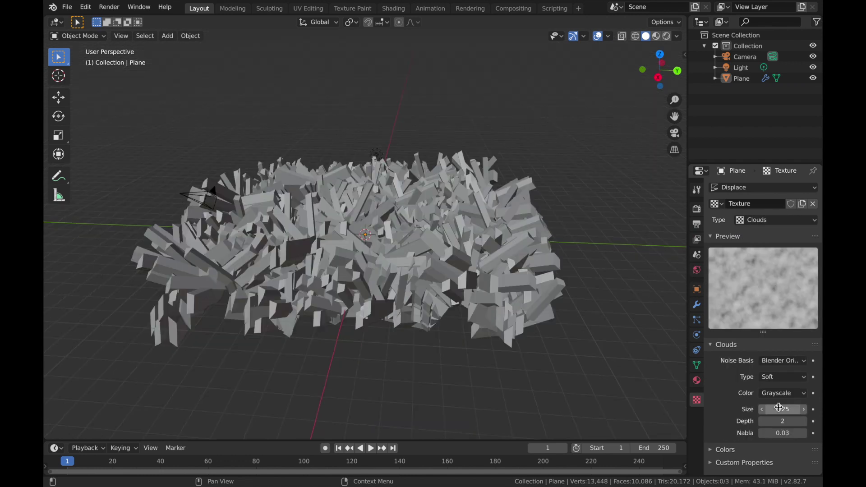
Step: Set the Clouds texture's size to 2 and its depth to 0
click(779, 408)
text(2)
key(Return)
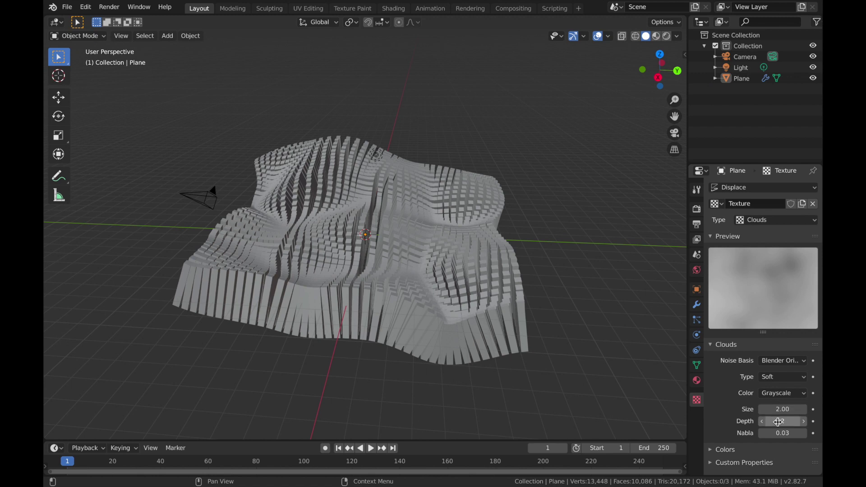
click(783, 421)
text(0)
key(Return)
middle_drag(496, 279, 512, 248)
scroll(512, 248, up, 3)
scroll(512, 248, down, 2)
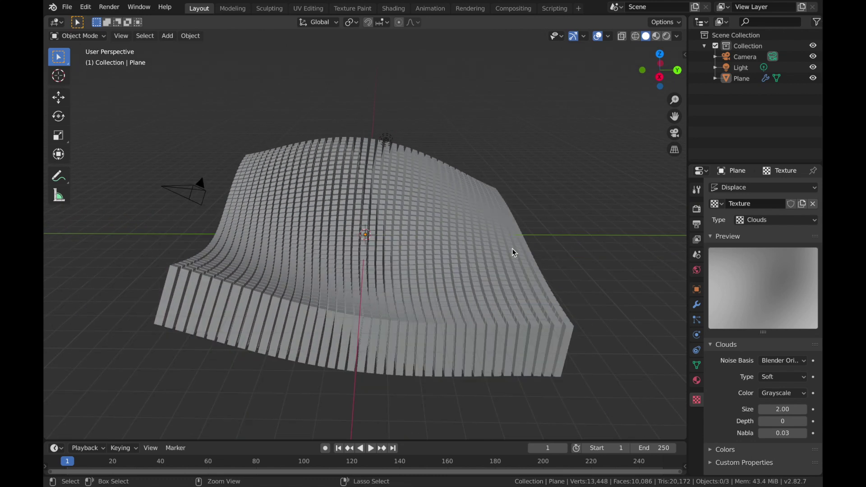
Step: Delete the light from the scene
click(740, 67)
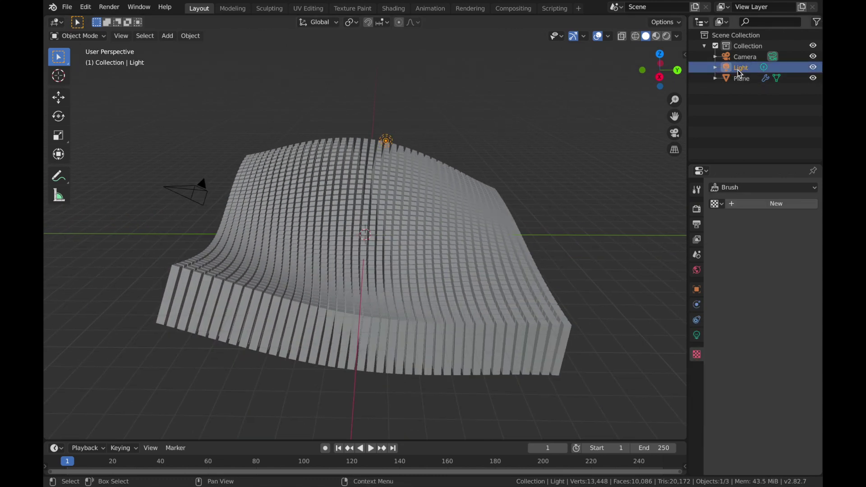
key(x)
click(470, 116)
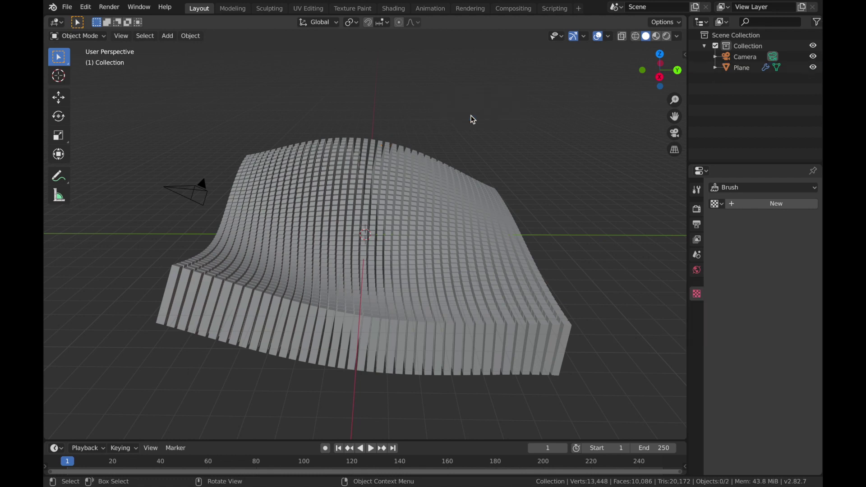
Step: Reset the camera's location and rotation, and raise it about 4.1 m along the Z axis
click(203, 187)
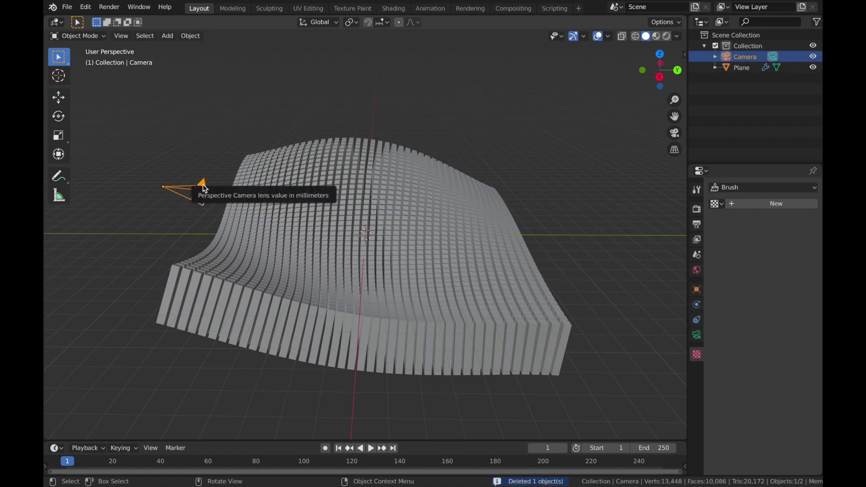
key(alt+g)
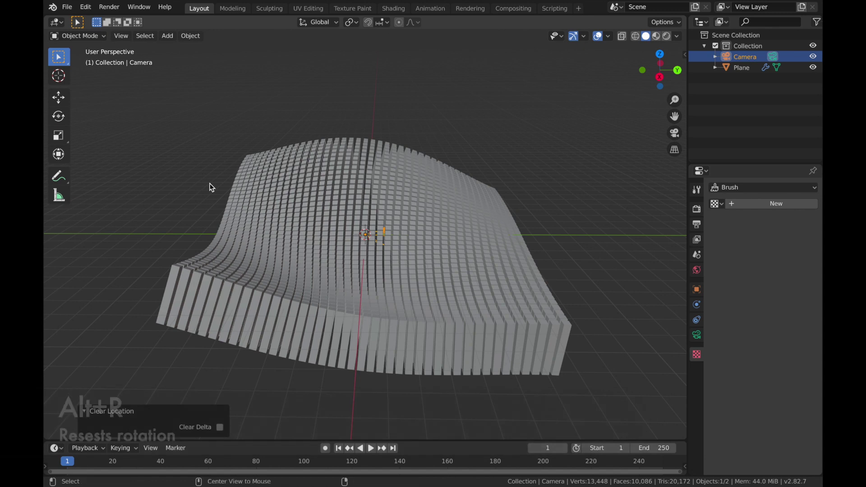
key(alt+r)
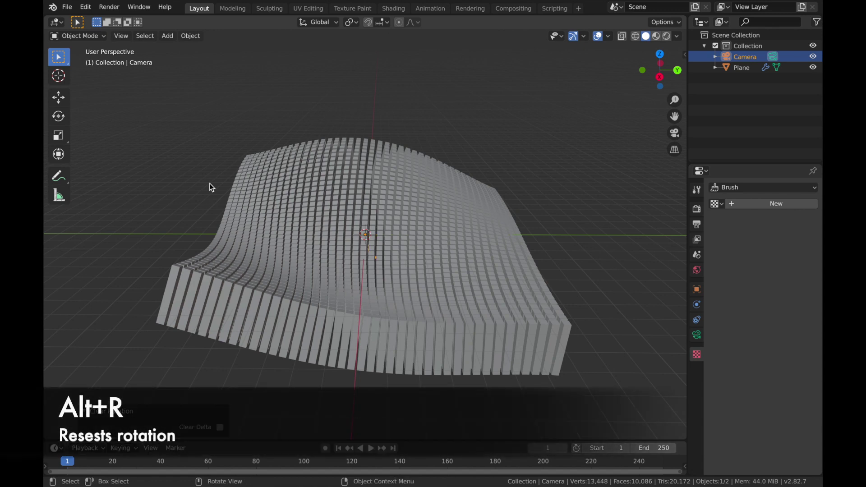
key(g)
key(z)
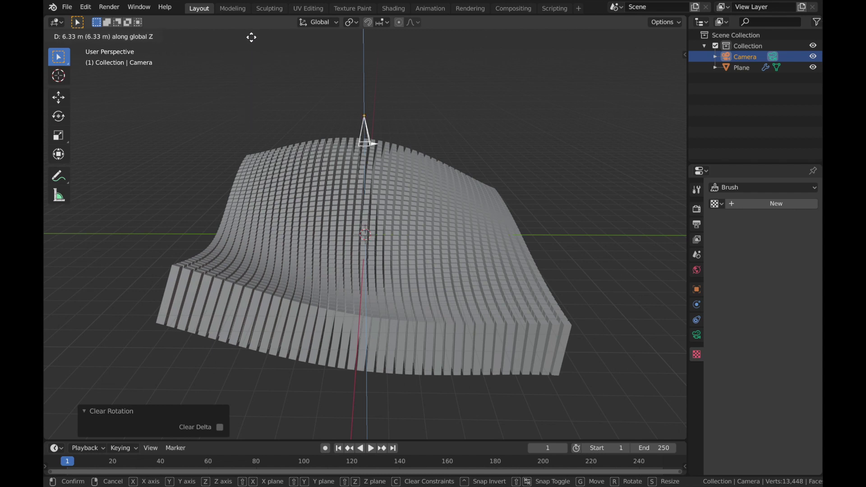
click(254, 83)
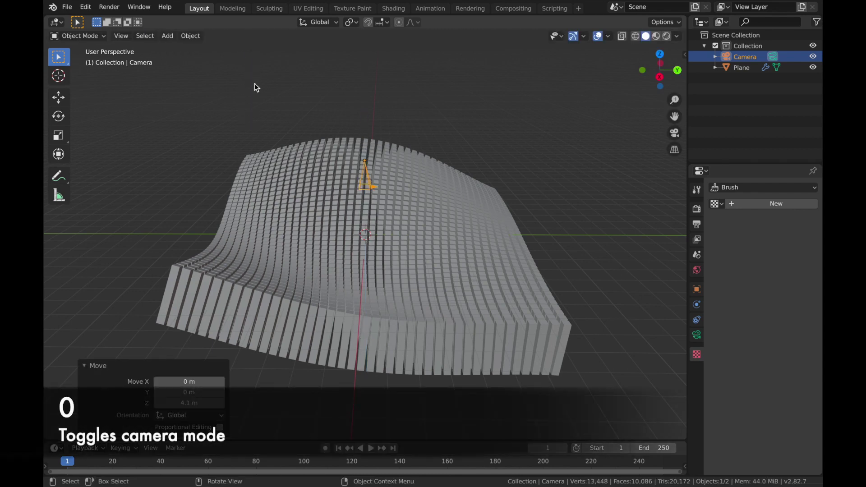
Step: Look through the camera and raise it about 16.8 m further along Z so the blocks fill the frame
key(KP_0)
key(KP_0)
key(KP_0)
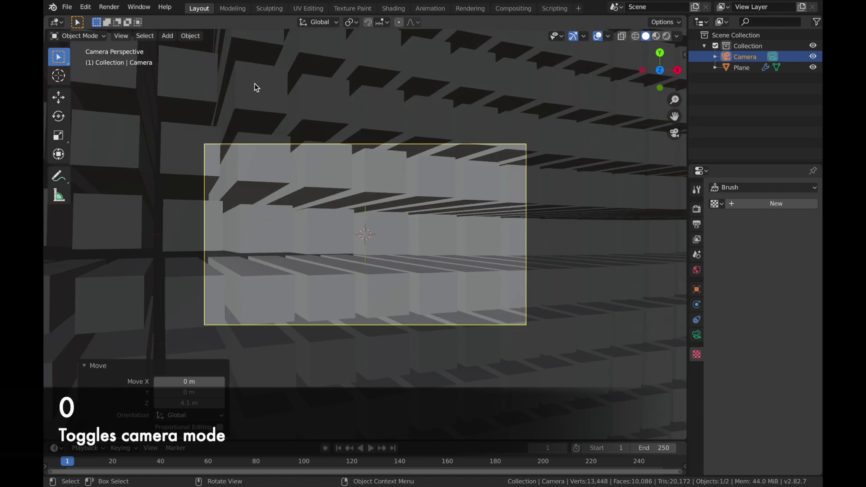
key(g)
key(z)
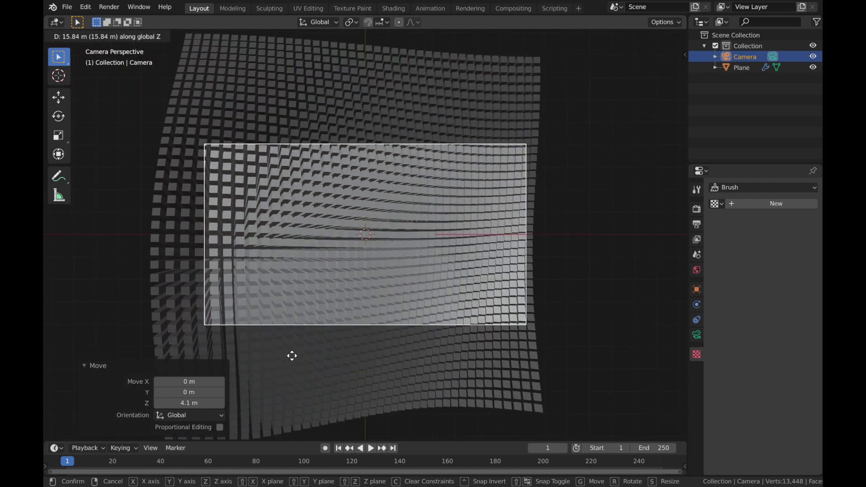
click(398, 196)
scroll(398, 196, up, 4)
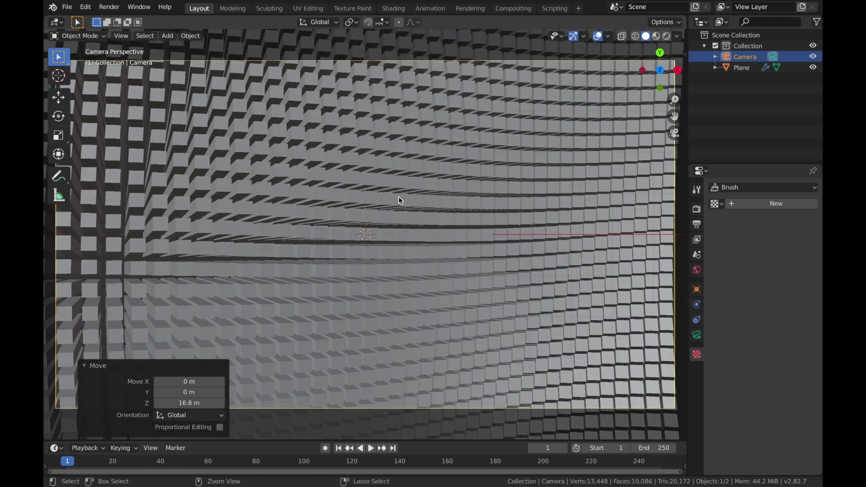
scroll(398, 196, down, 2)
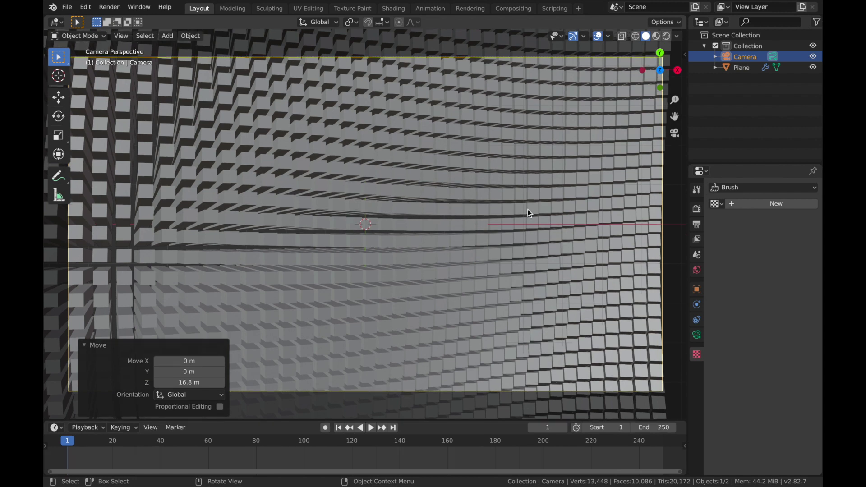
Step: Add a cube-shaped empty at the scene origin
click(741, 68)
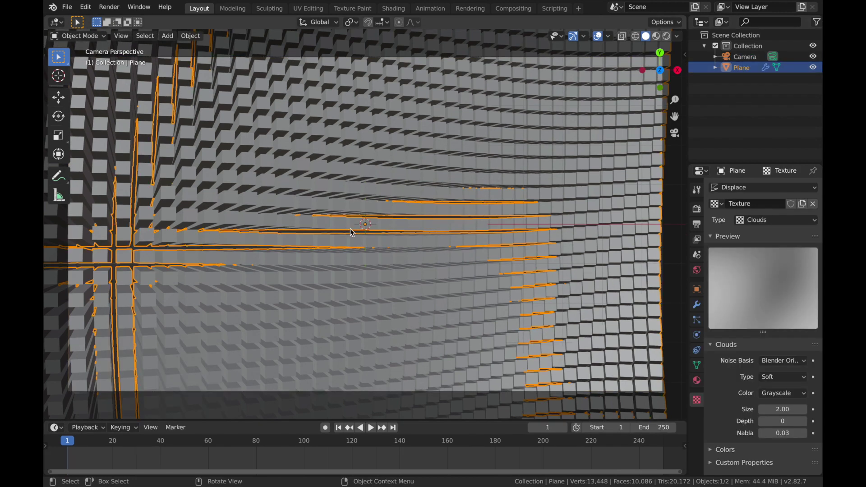
key(shift+a)
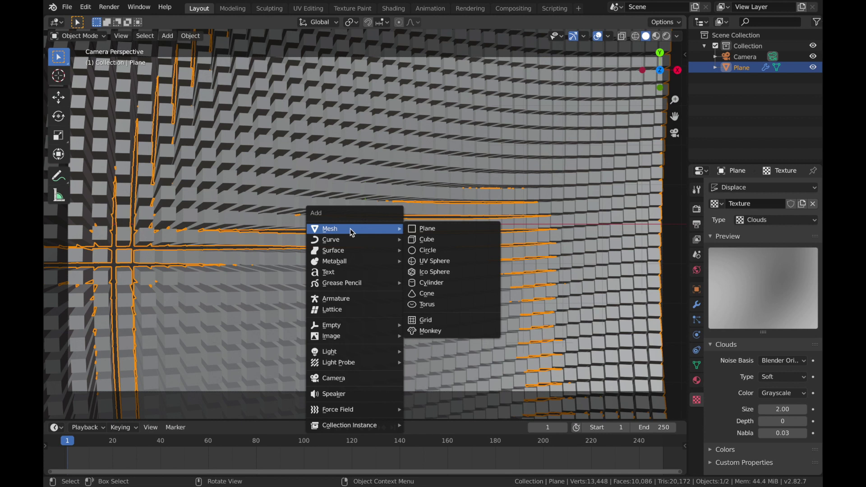
mouse_move(346, 329)
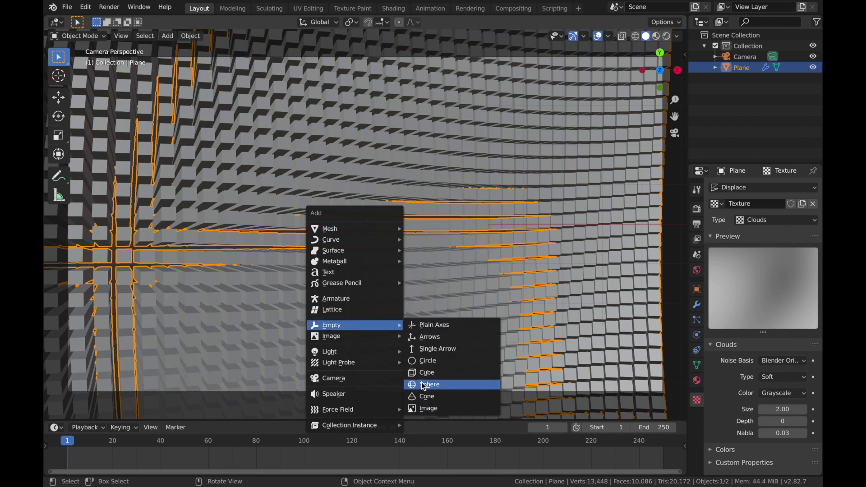
click(434, 373)
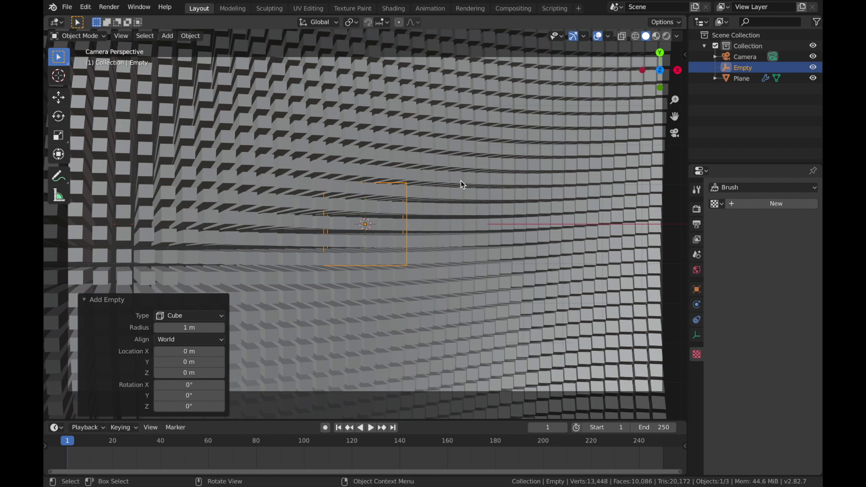
Step: Set the plane's Displace modifier to Object texture coordinates, with the Empty as the reference object
click(736, 79)
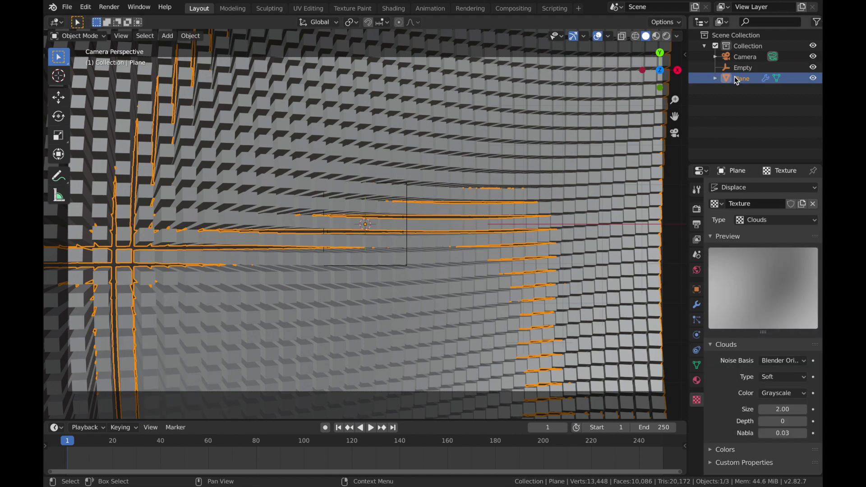
click(697, 306)
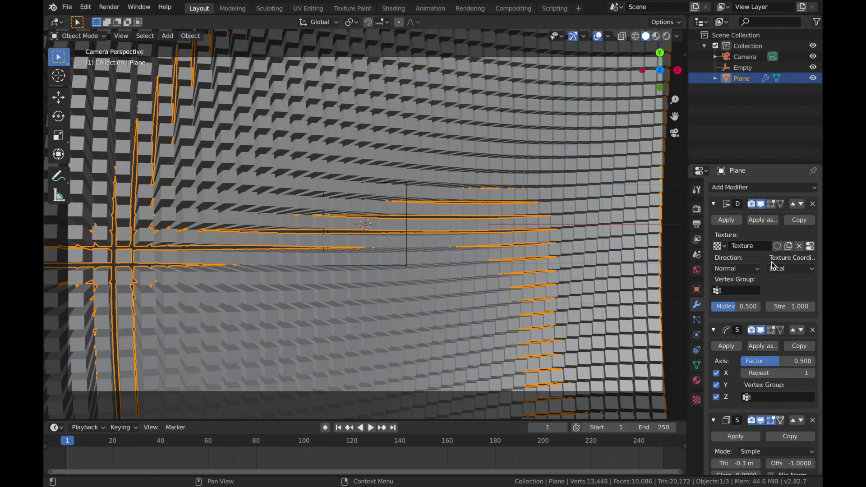
click(783, 269)
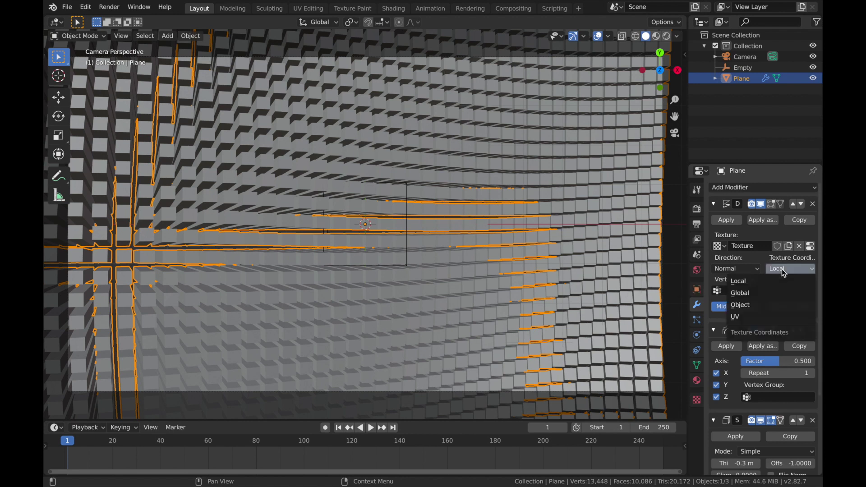
click(758, 305)
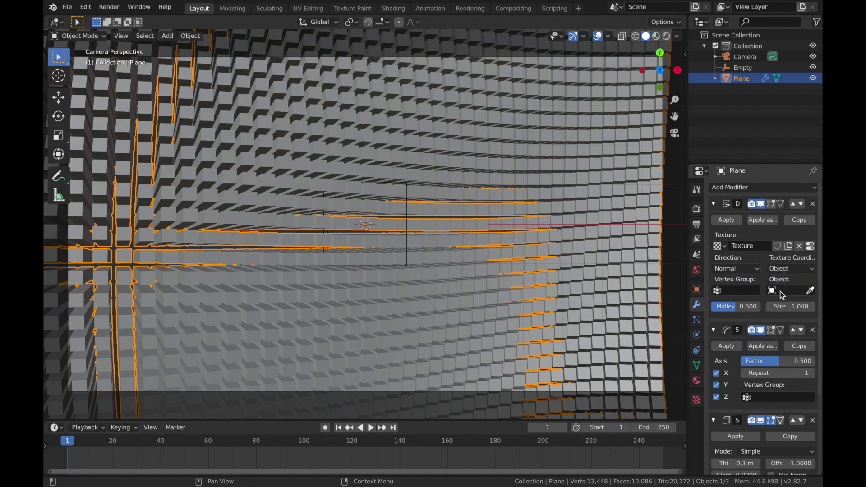
click(782, 292)
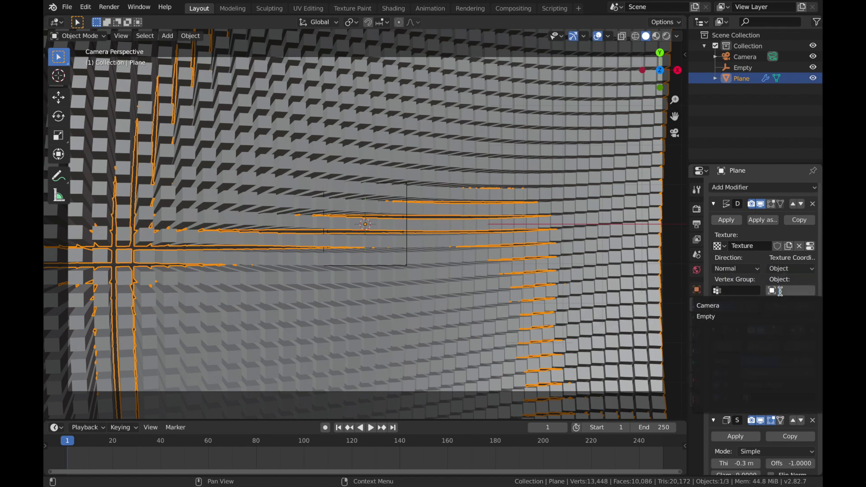
click(733, 317)
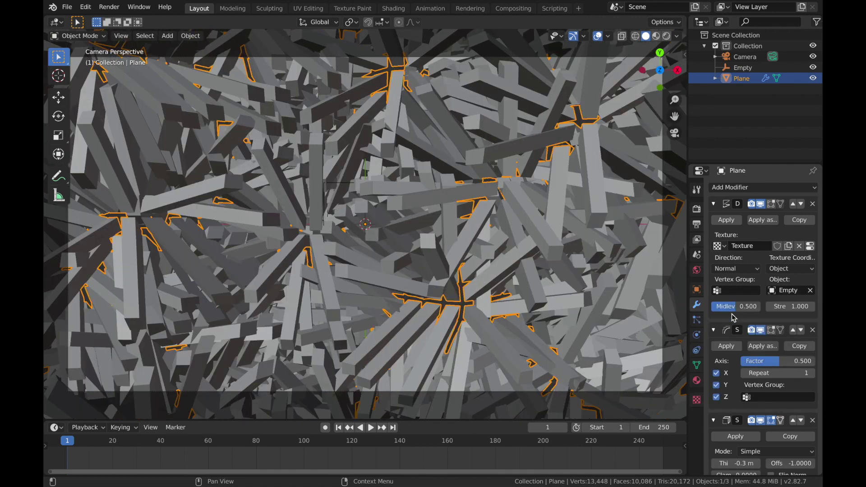
Step: Scale the Empty up uniformly to about 2.67
click(743, 68)
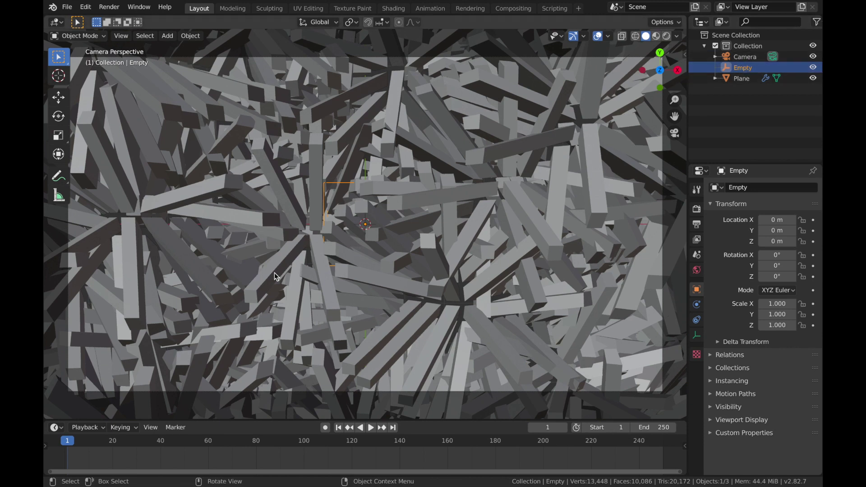
key(s)
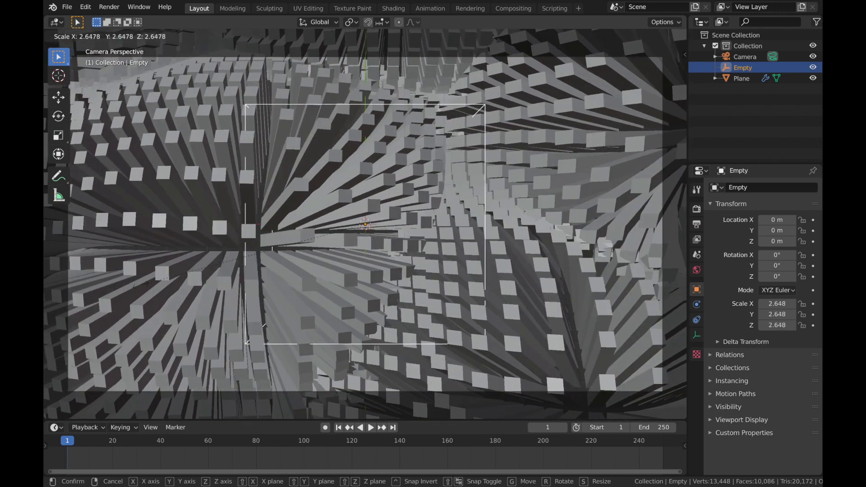
click(252, 281)
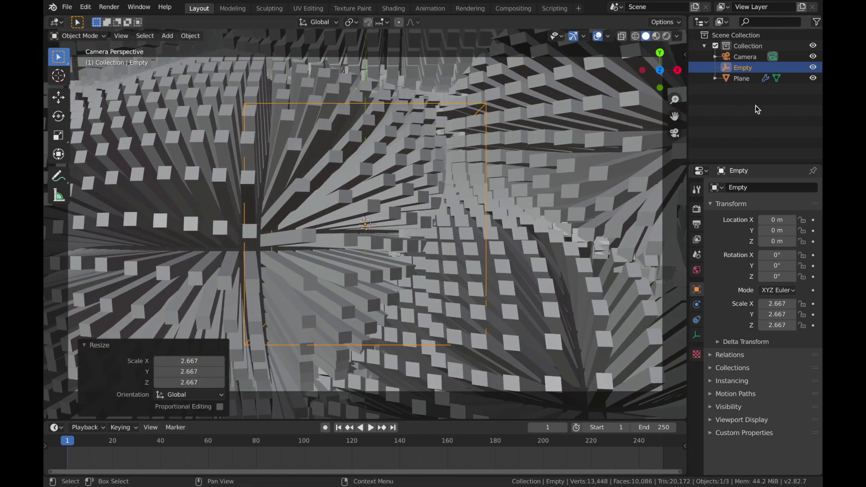
Step: Set the strength of the plane's Displace modifier to 0.2
click(741, 78)
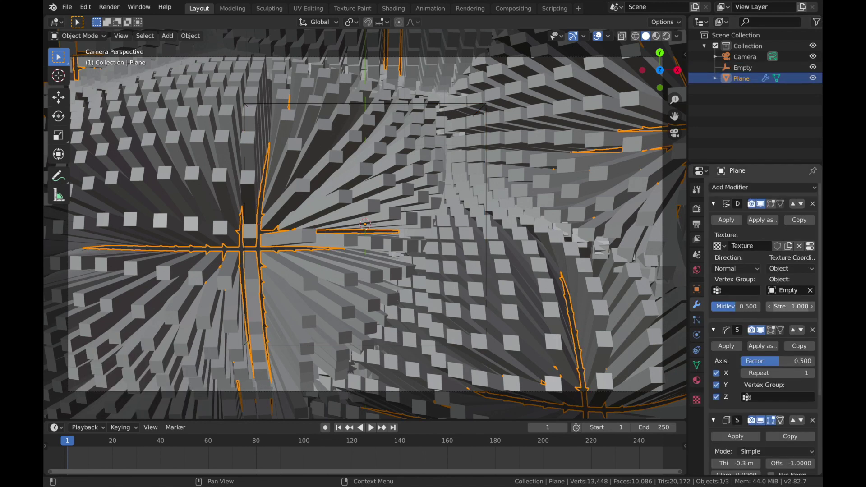
drag(797, 305, 791, 307)
click(791, 306)
key(BackSpace)
key(Return)
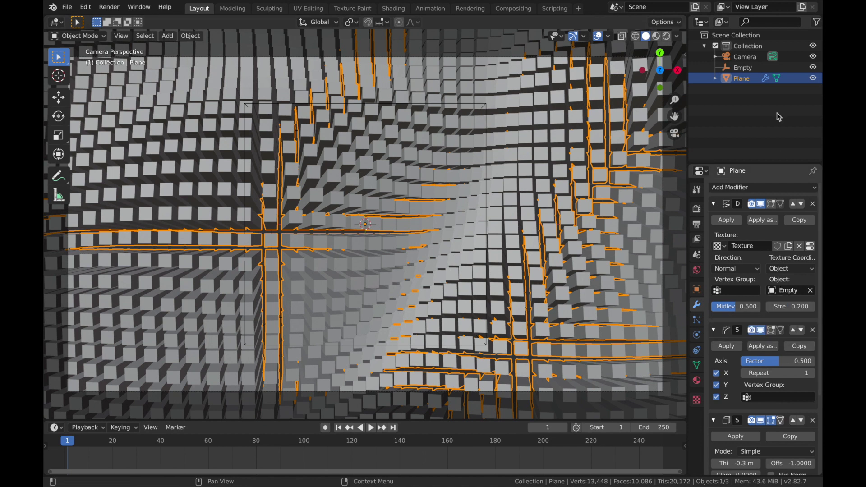
Step: Scale the Empty up further by about 1.45, to a uniform scale of about 3.87
click(742, 68)
key(s)
key(Escape)
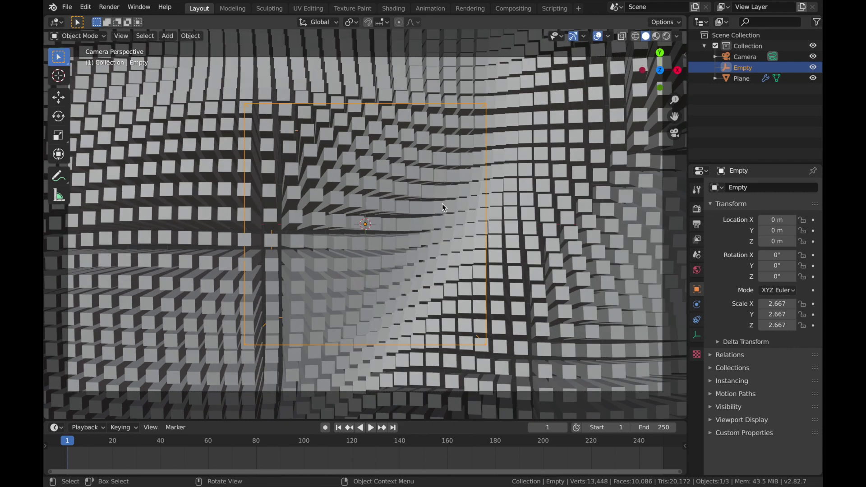
key(s)
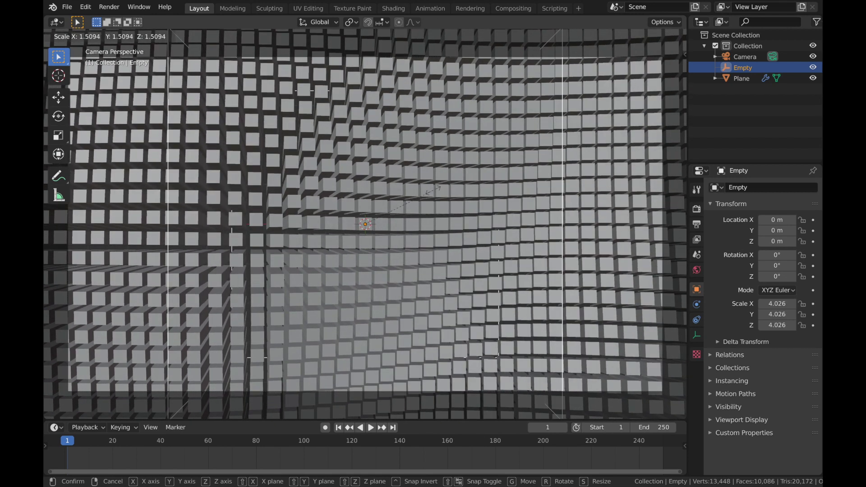
click(429, 192)
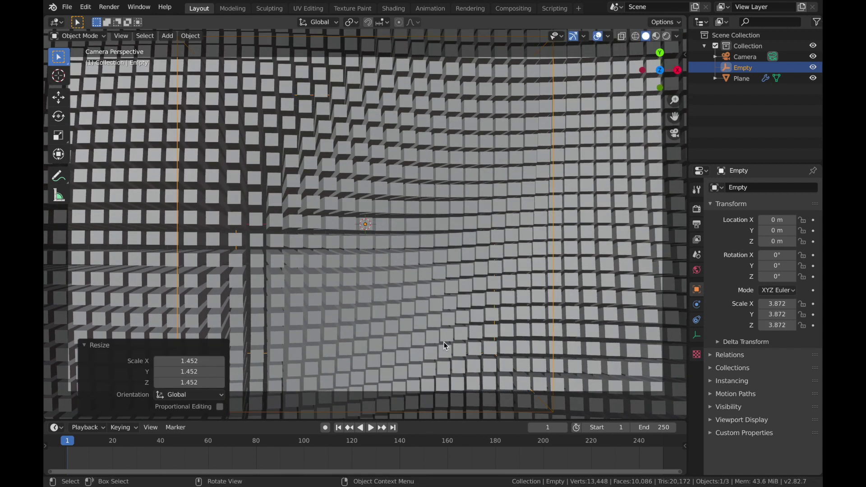
Step: Enlarge the timeline area and set the animation's end frame to 120
drag(408, 421, 412, 329)
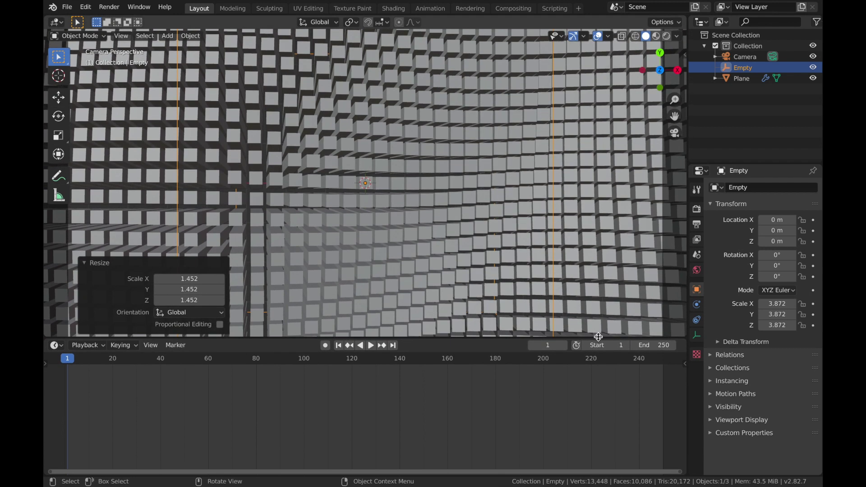
click(655, 345)
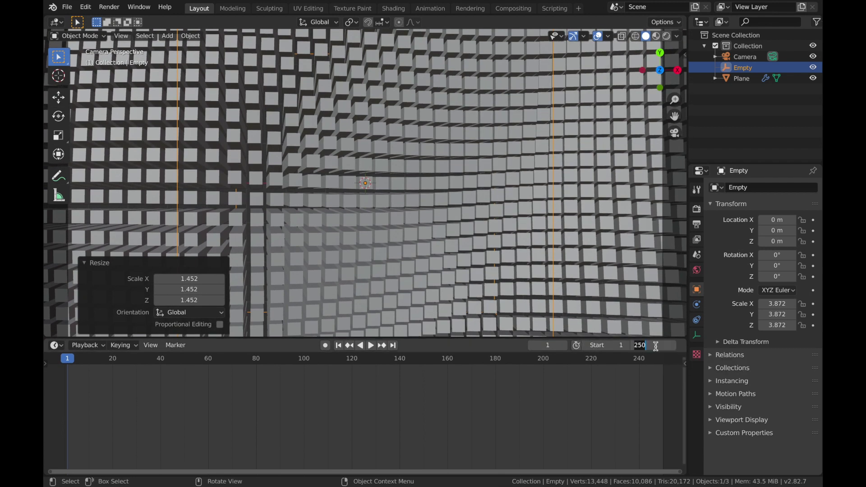
text(120)
key(Return)
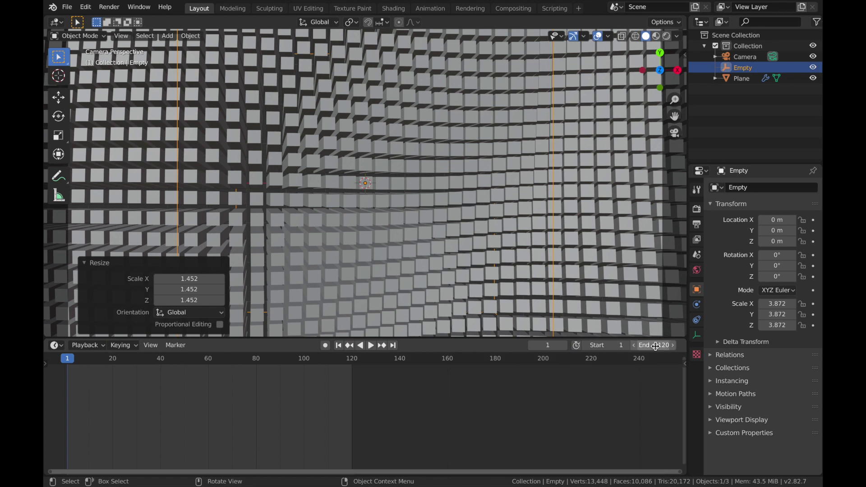
click(87, 263)
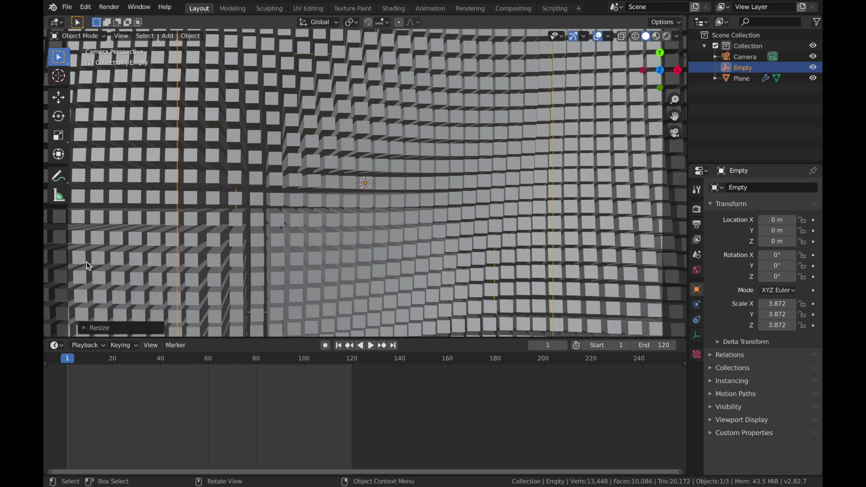
Step: Keyframe the Empty's Y rotation at 0° on frame 1 and at 360° on frame 121
click(738, 71)
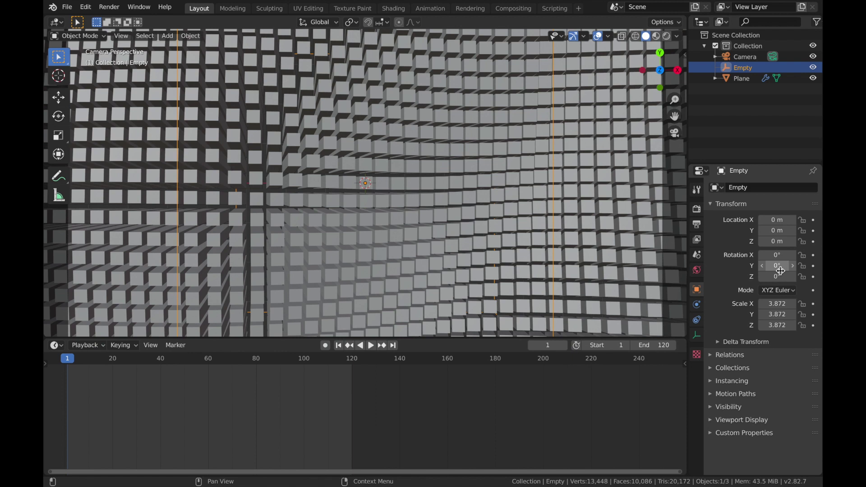
click(813, 265)
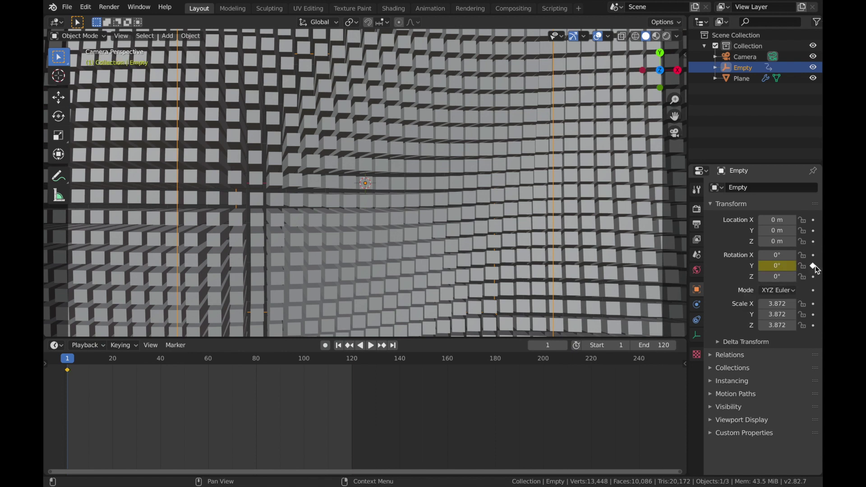
click(394, 345)
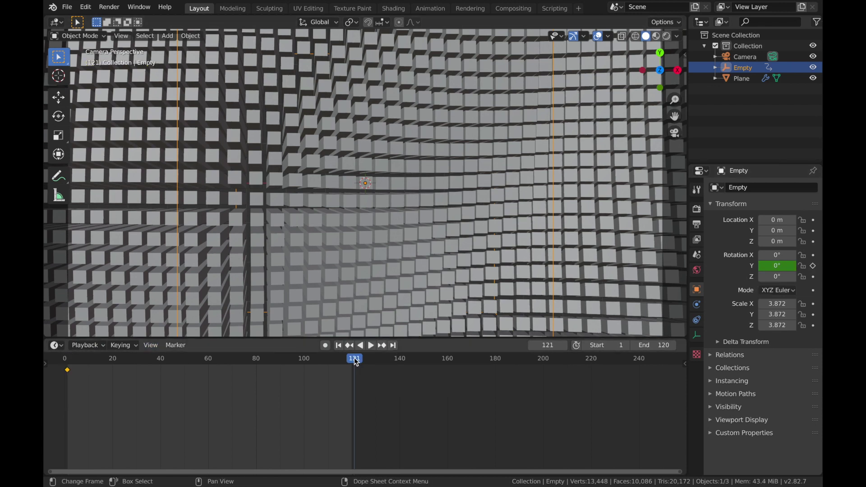
click(779, 267)
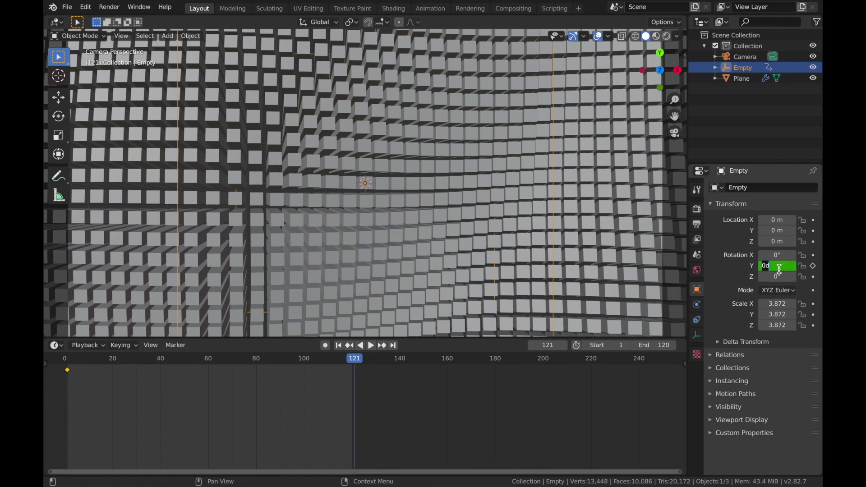
key(Return)
click(814, 266)
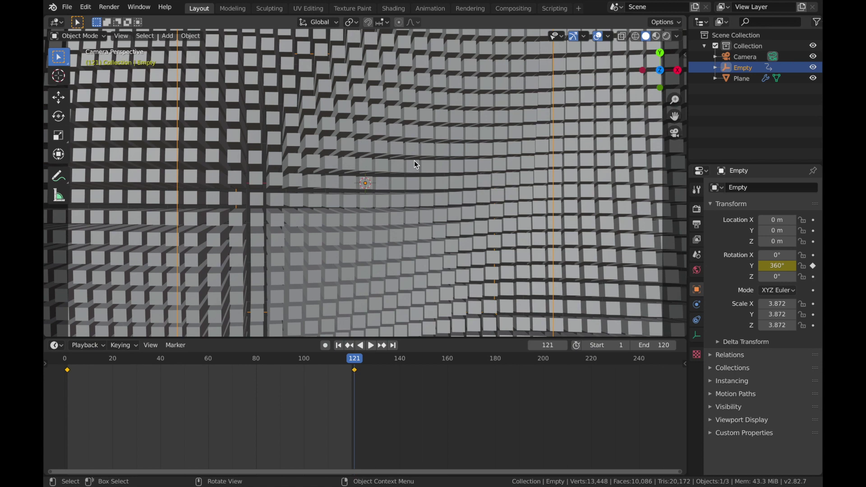
Step: Play the animation and raise the strength of the plane's Displace modifier to 0.4
key(space)
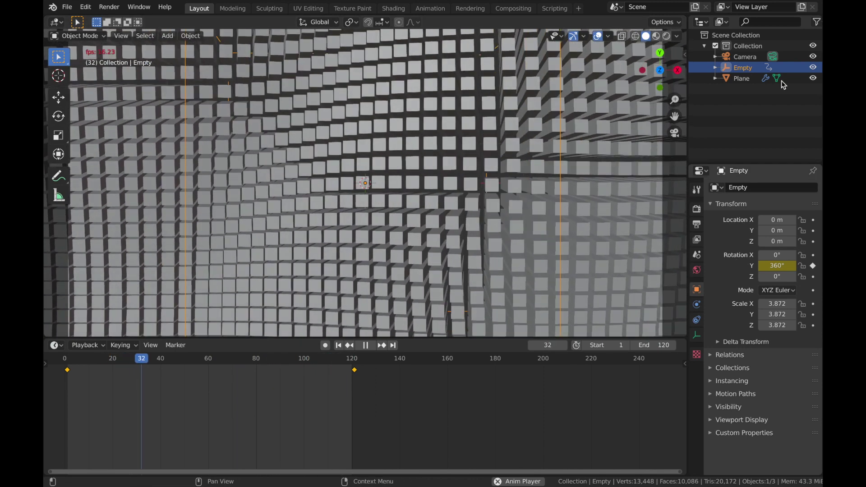
click(736, 83)
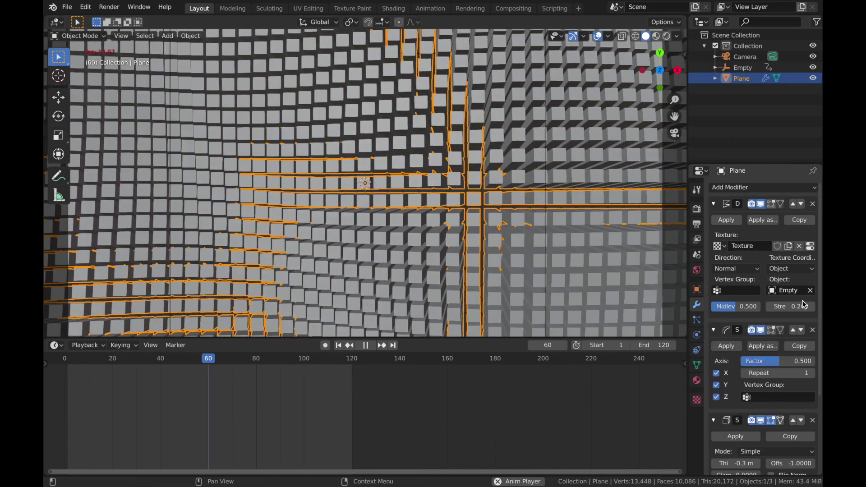
click(811, 306)
click(810, 306)
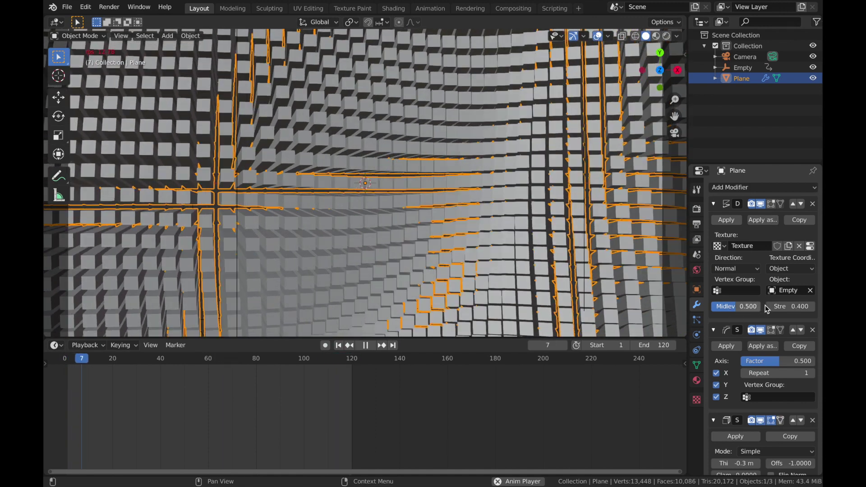
click(736, 69)
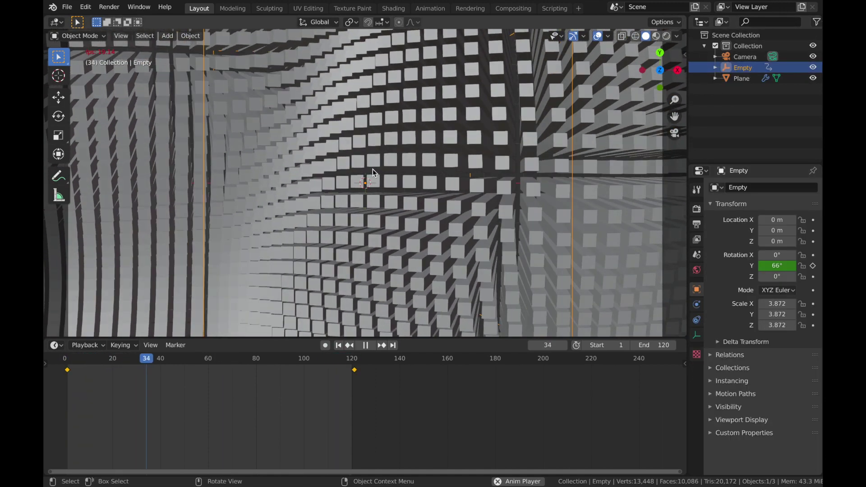
key(s)
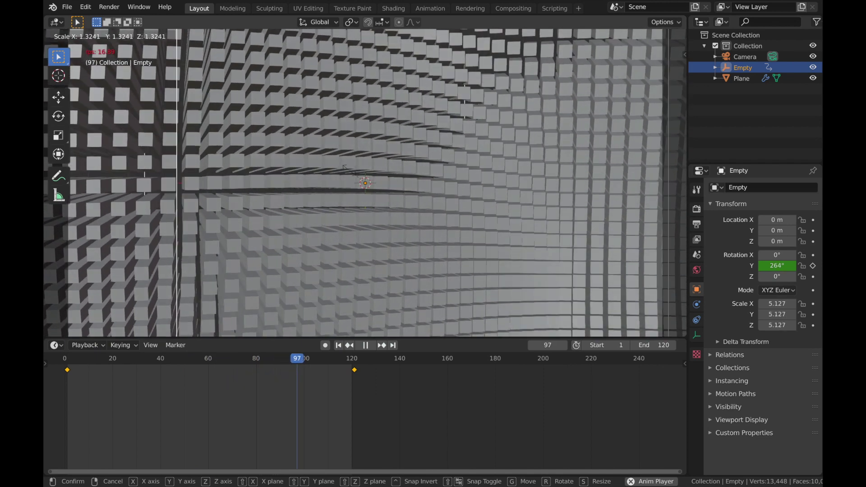
key(Escape)
Step: Stop the playback and switch the viewport to Rendered shading with overlays hidden
key(Escape)
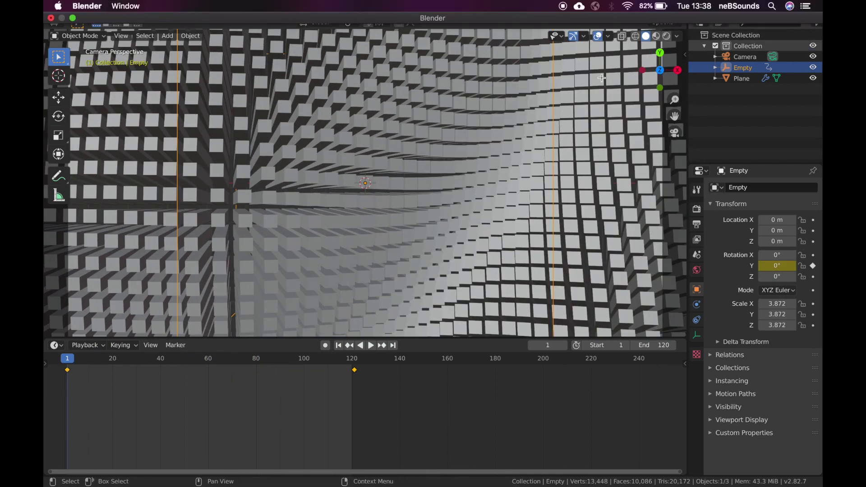
key(z)
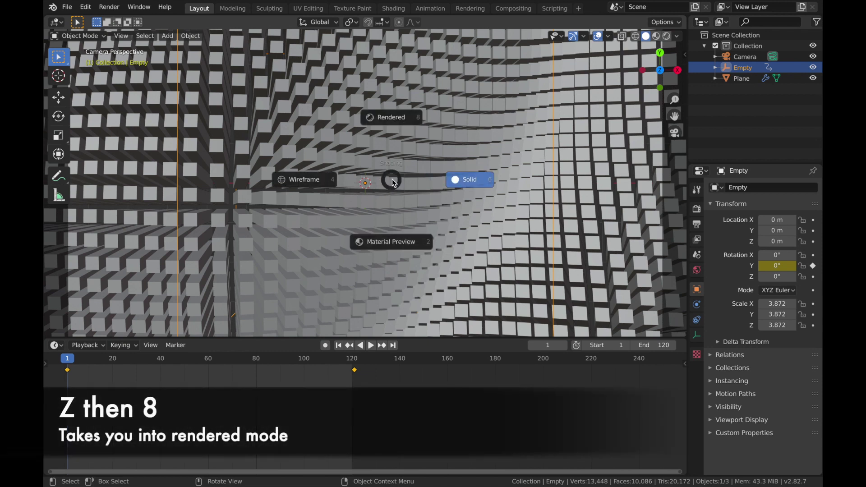
key(8)
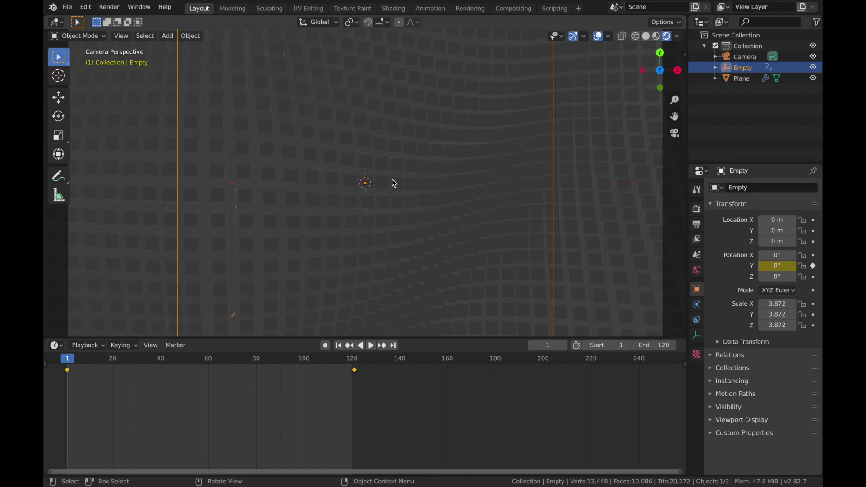
click(602, 41)
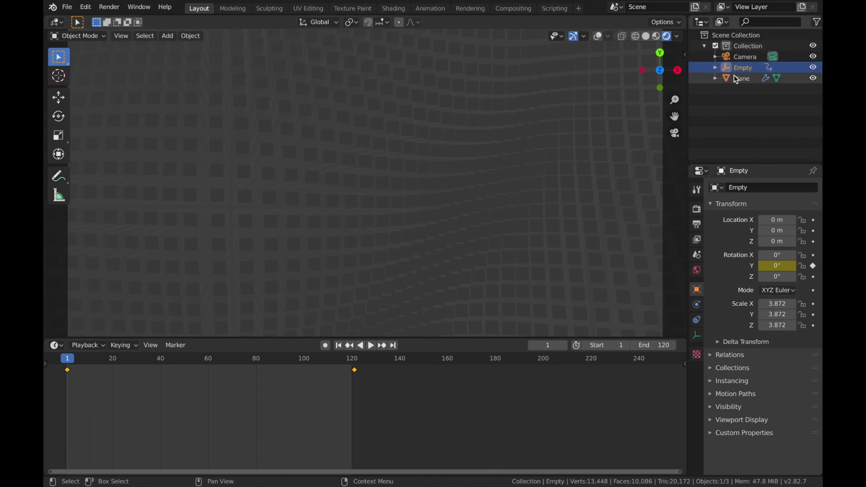
Step: Set the world background colour to black
click(408, 186)
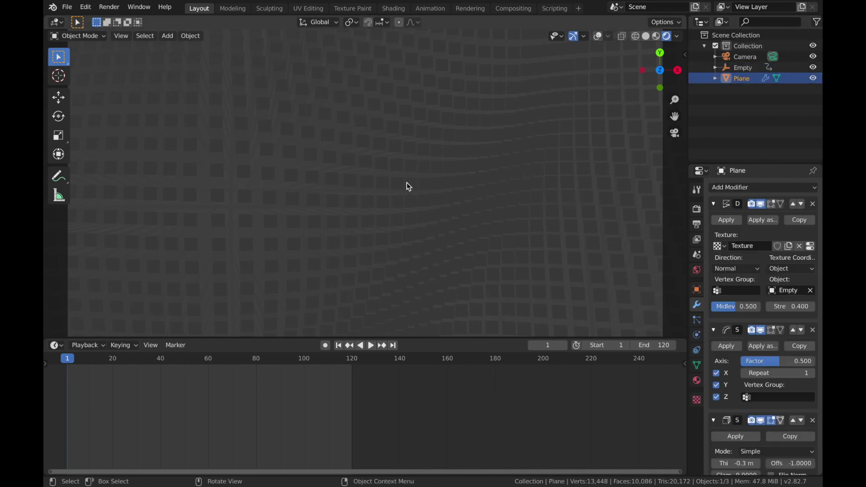
click(742, 67)
click(748, 80)
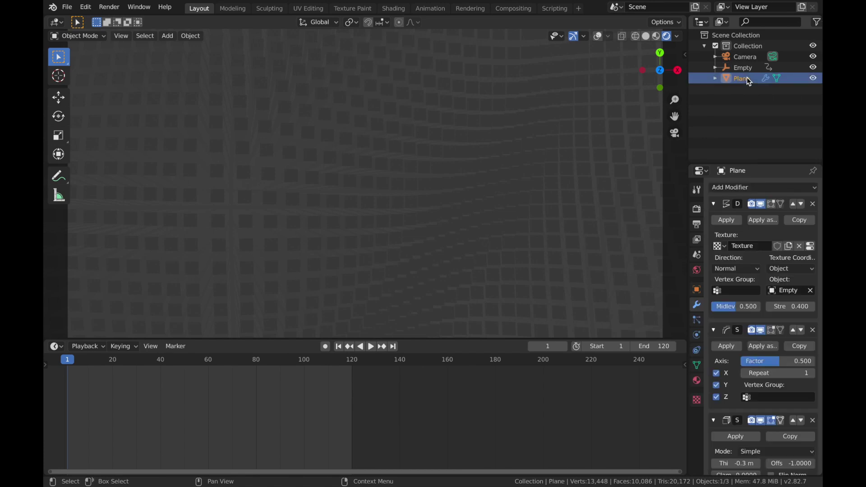
click(697, 270)
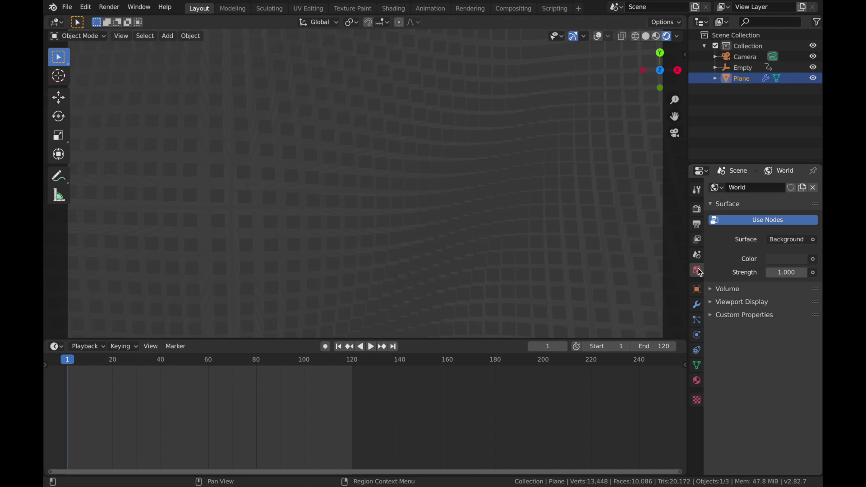
click(787, 258)
drag(799, 174, 797, 188)
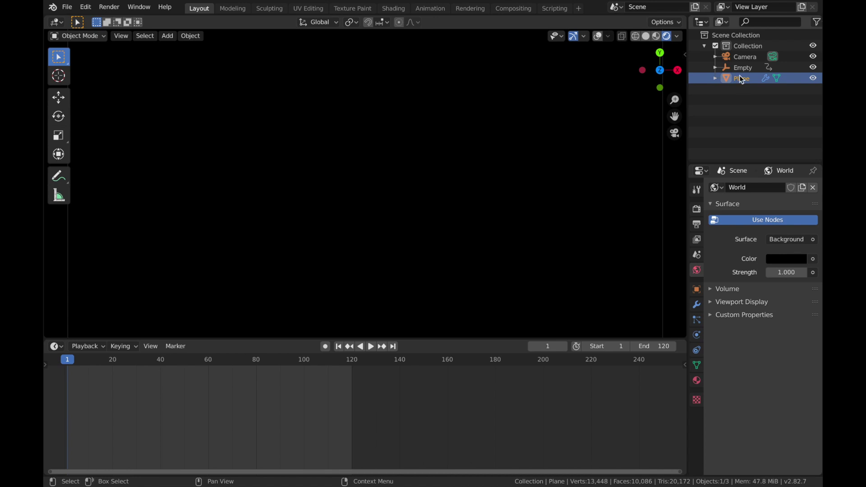
Step: Add a new material to the plane and set its surface shader to Emission
click(697, 381)
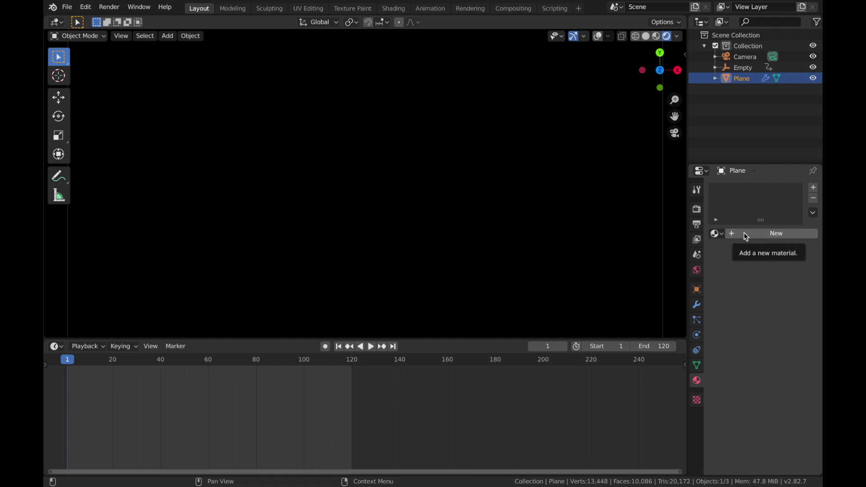
click(745, 235)
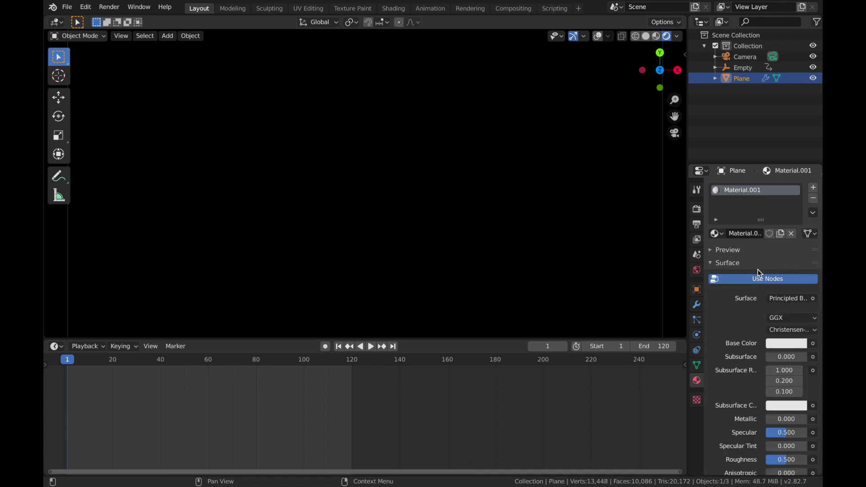
click(789, 299)
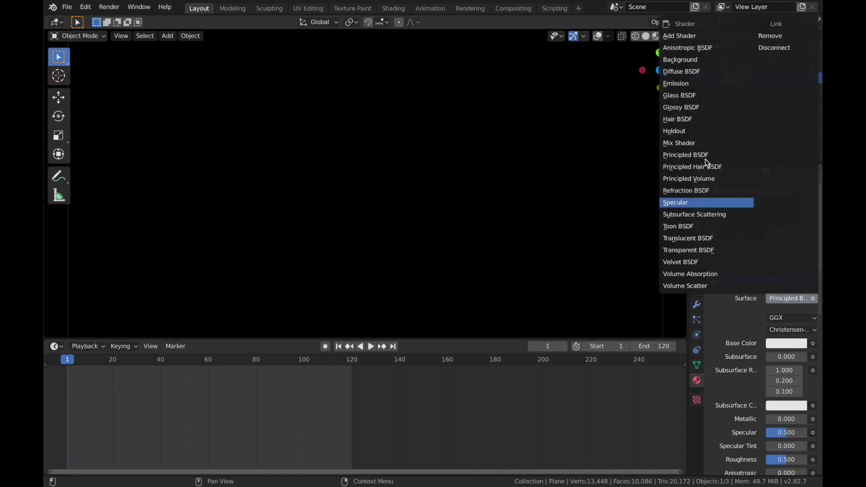
click(698, 84)
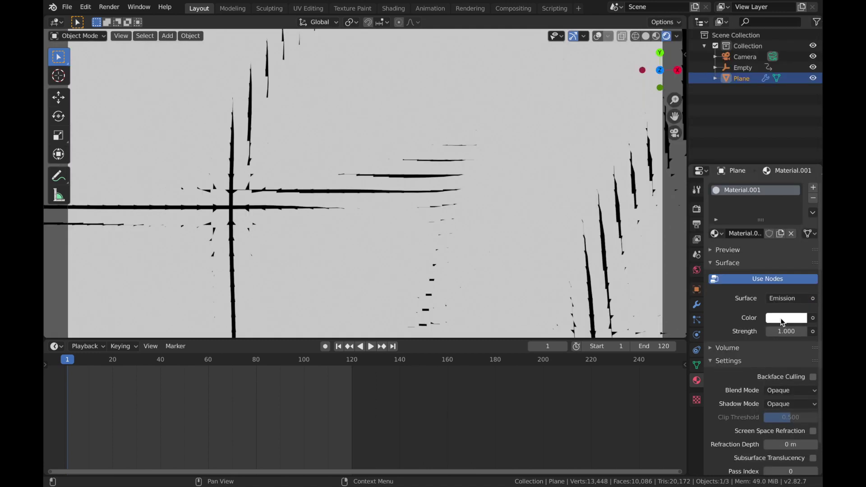
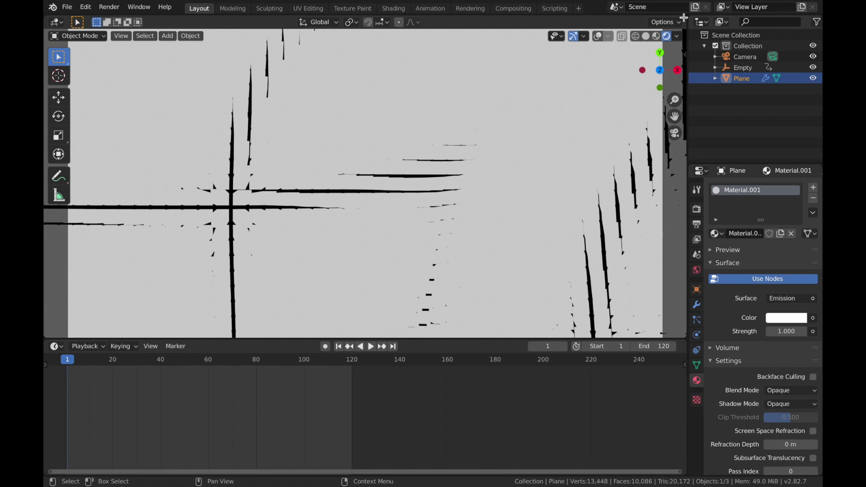
Step: Split the 3D viewport in two and turn the new area into a Shader Editor with its sidebar hidden
drag(683, 18, 398, 26)
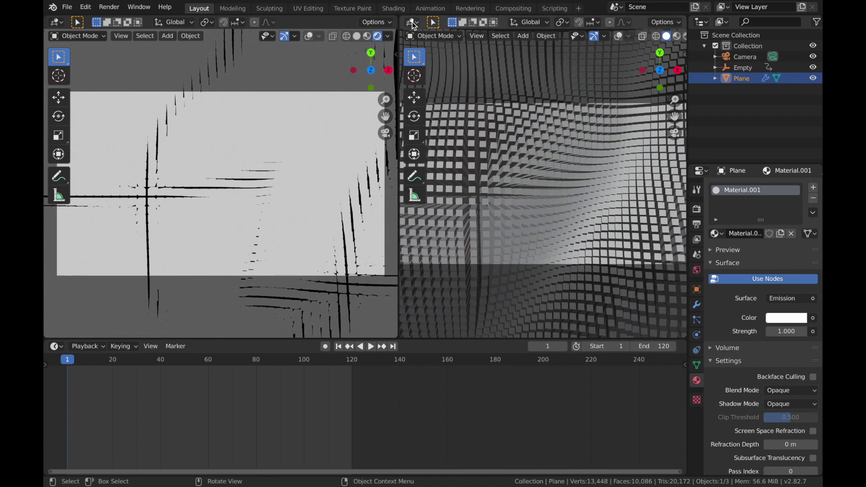
click(414, 25)
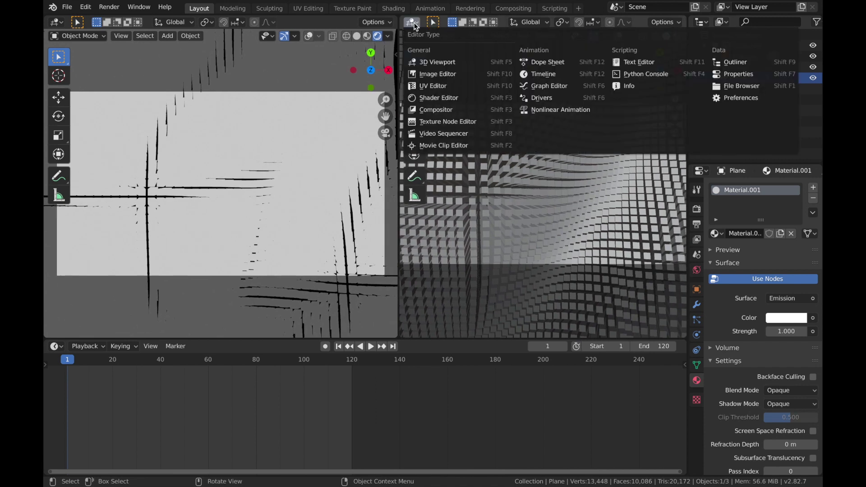
click(434, 98)
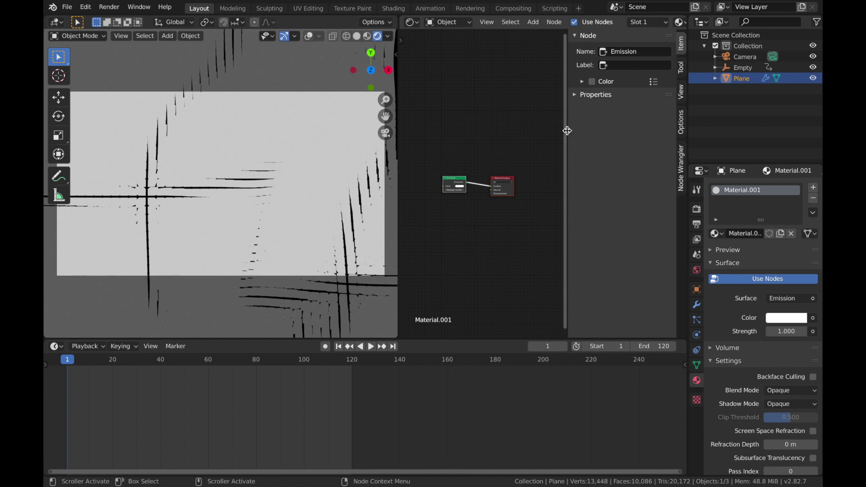
key(n)
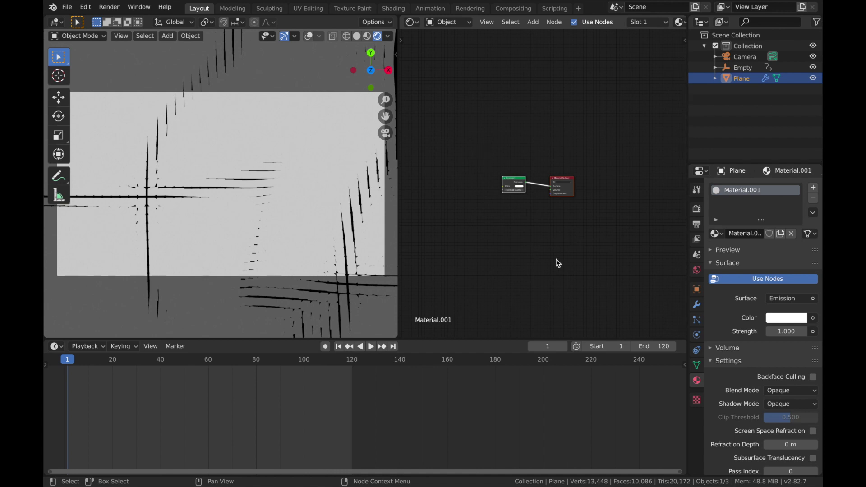
Step: Tint the Emission node's colour a pale lavender
click(519, 188)
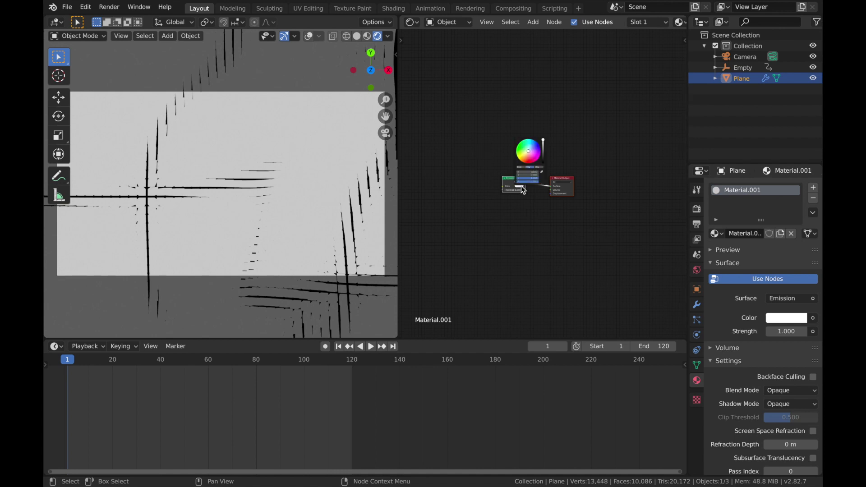
click(536, 141)
mouse_move(536, 142)
mouse_down()
mouse_move(534, 159)
mouse_move(517, 157)
mouse_move(532, 149)
mouse_up()
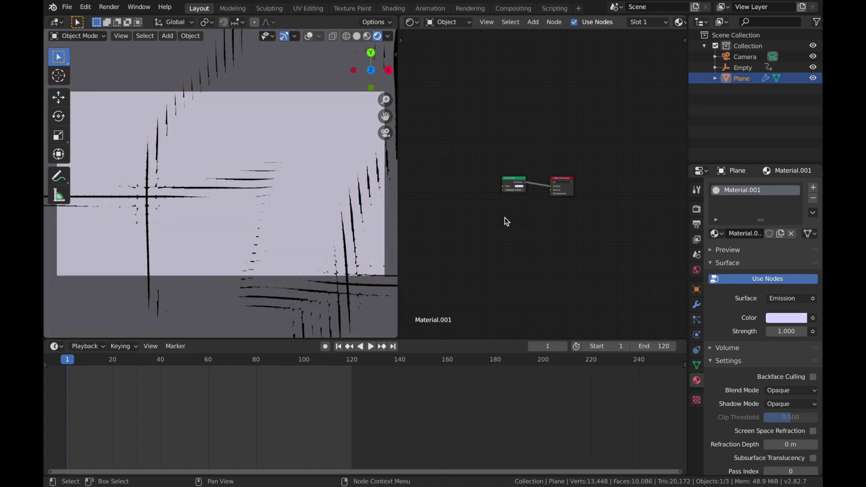
Step: Add a ColorRamp node before the Emission node and connect its Color output to the Emission Color input
scroll(504, 235, up, 3)
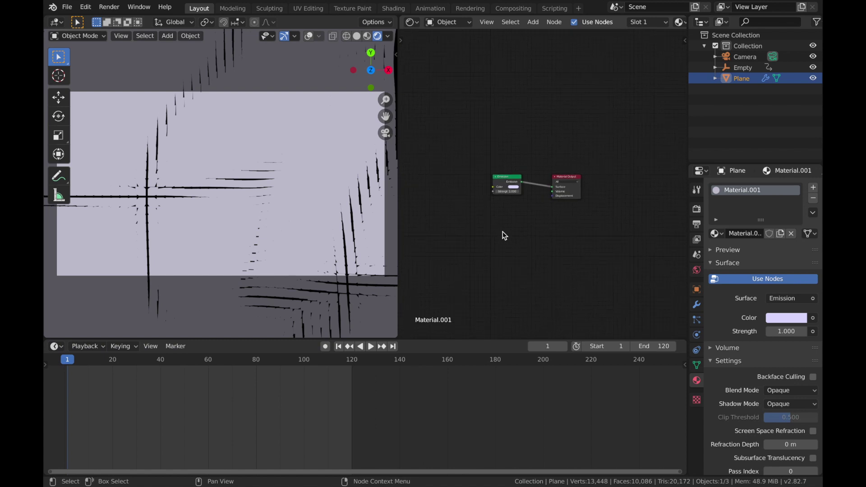
middle_drag(508, 235, 530, 240)
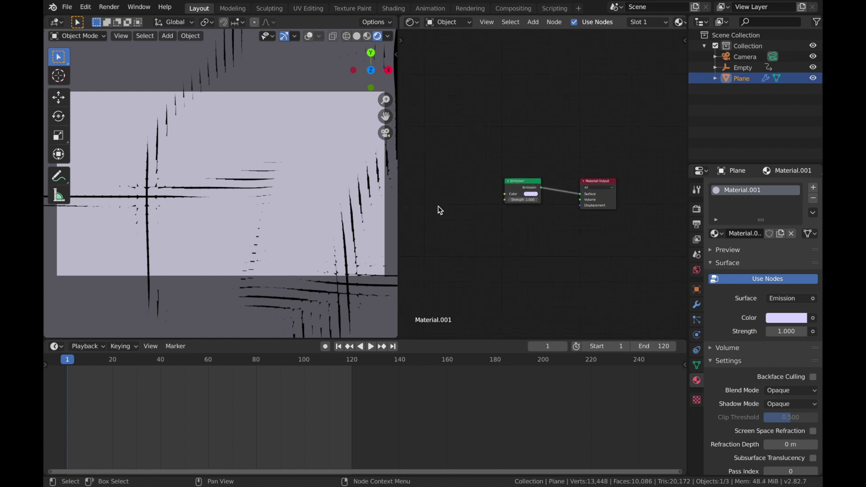
key(shift+a)
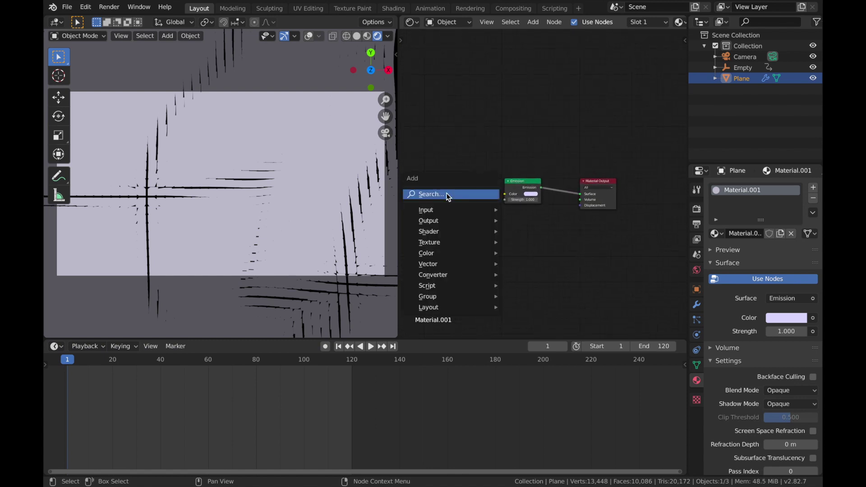
mouse_move(450, 275)
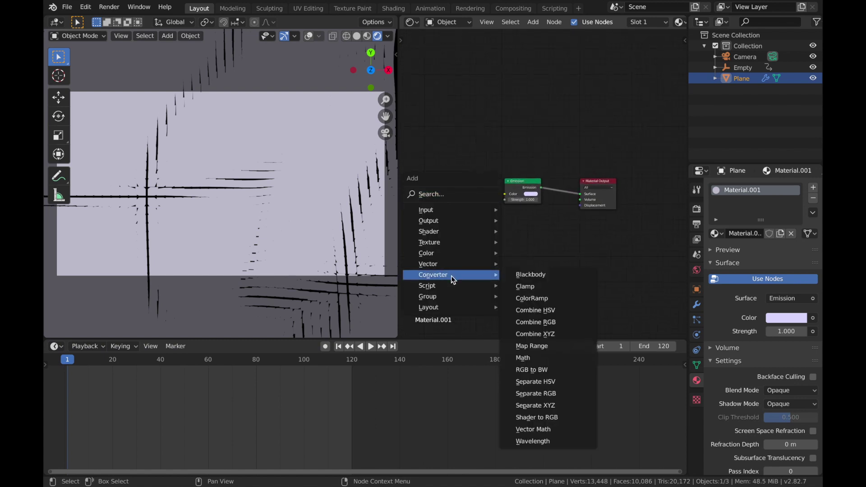
click(536, 298)
click(414, 165)
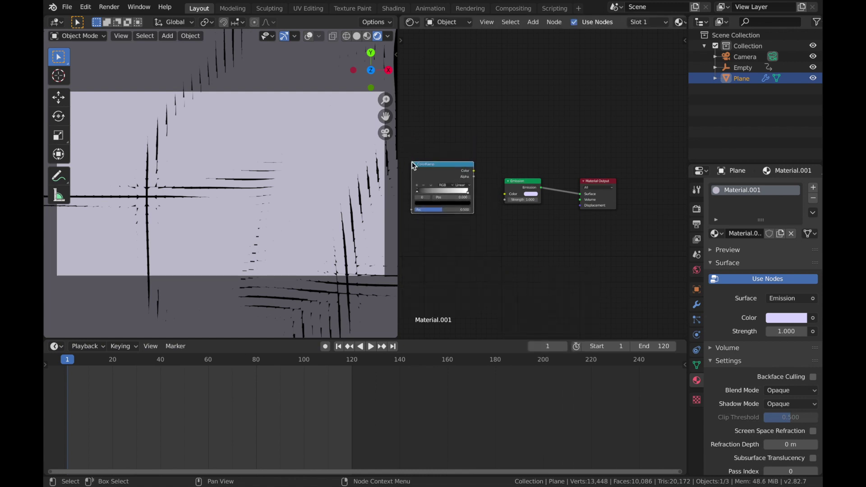
drag(474, 171, 504, 198)
Step: Add an Image Texture node before the ColorRamp and connect its Color output to the ramp's Fac input
ctrl+scroll(453, 213, up, 5)
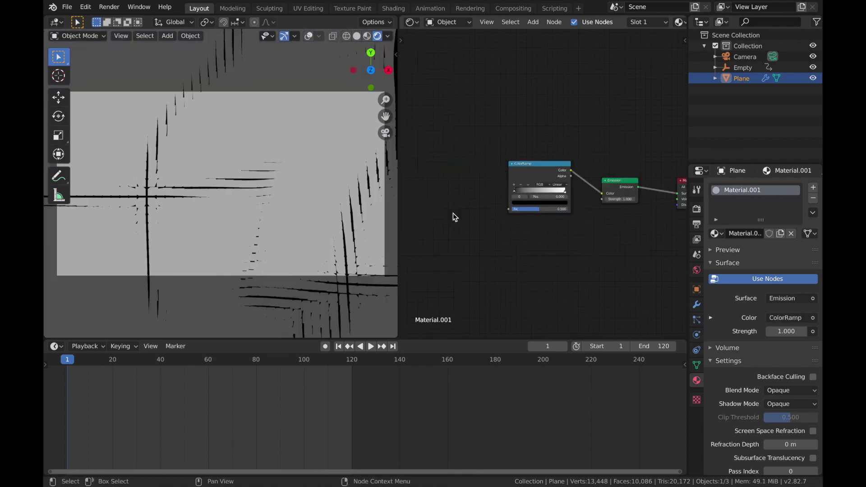
key(shift+a)
mouse_move(467, 183)
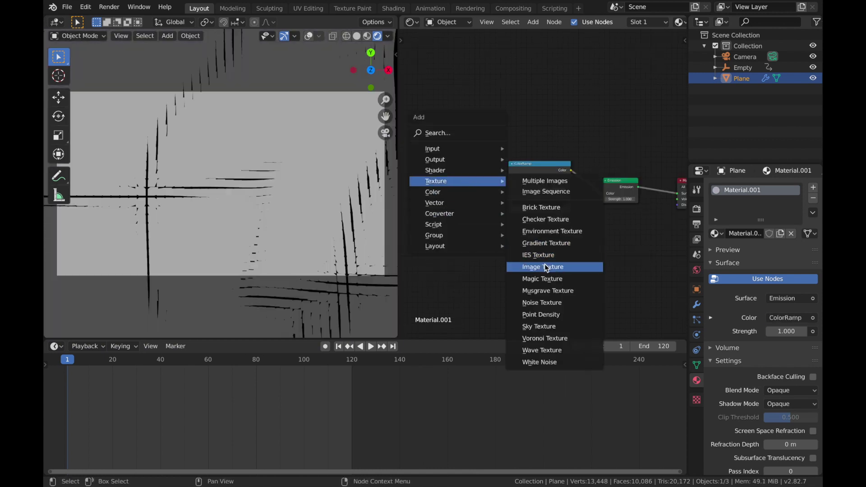
click(549, 266)
click(481, 168)
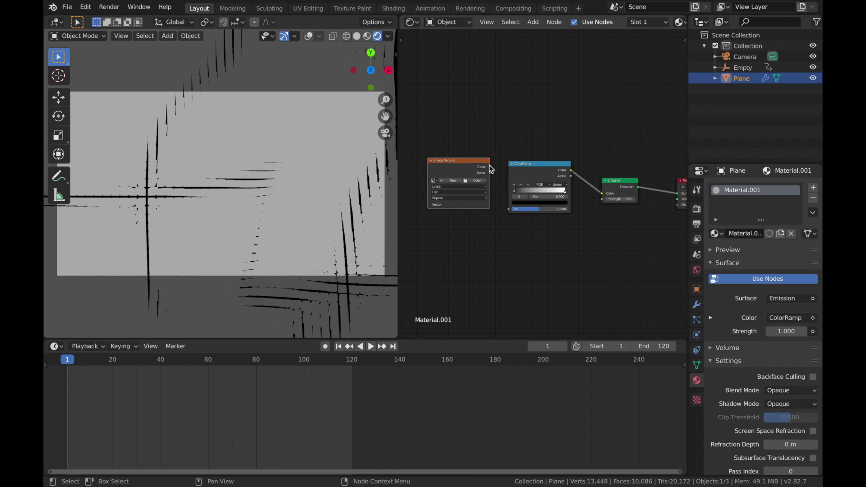
drag(490, 168, 511, 213)
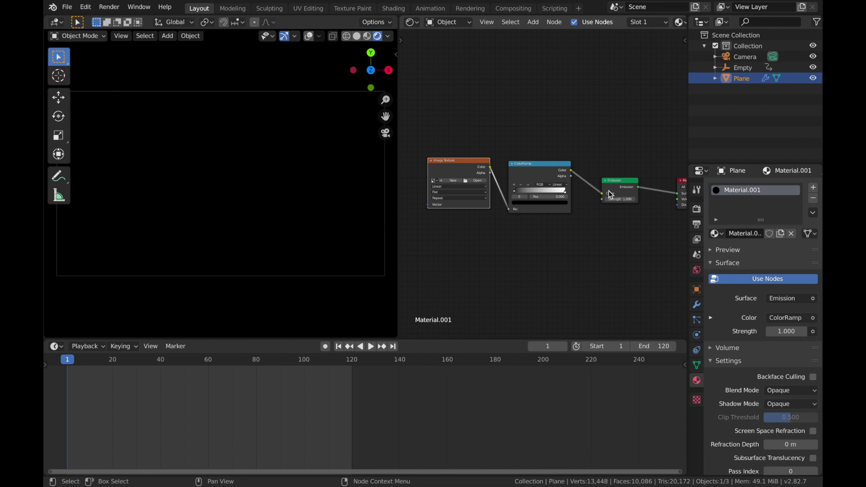
ctrl+scroll(610, 195, down, 2)
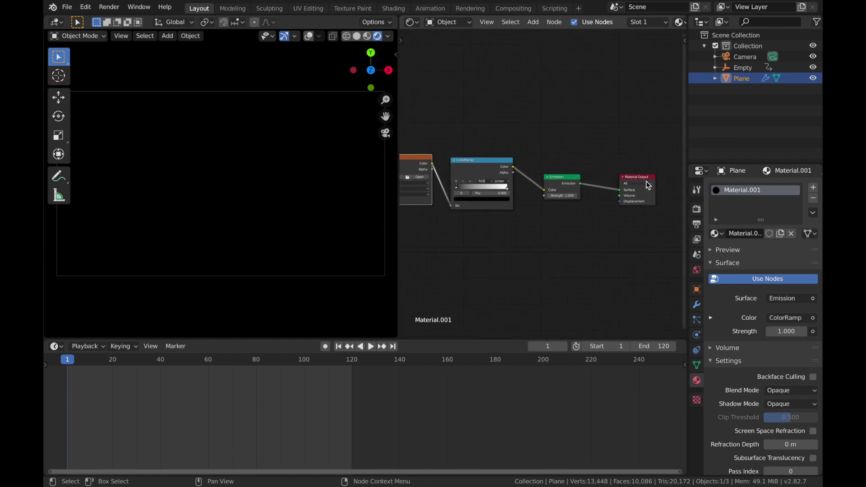
ctrl+scroll(599, 222, up, 1)
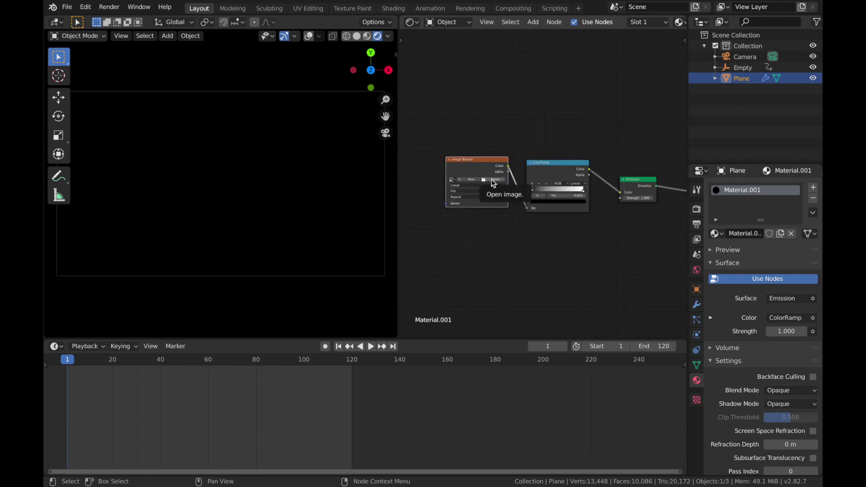
Step: Load the NEB MOTION text image into the Image Texture node and make the ColorRamp run white to black, with the white stop at 0.432
click(494, 180)
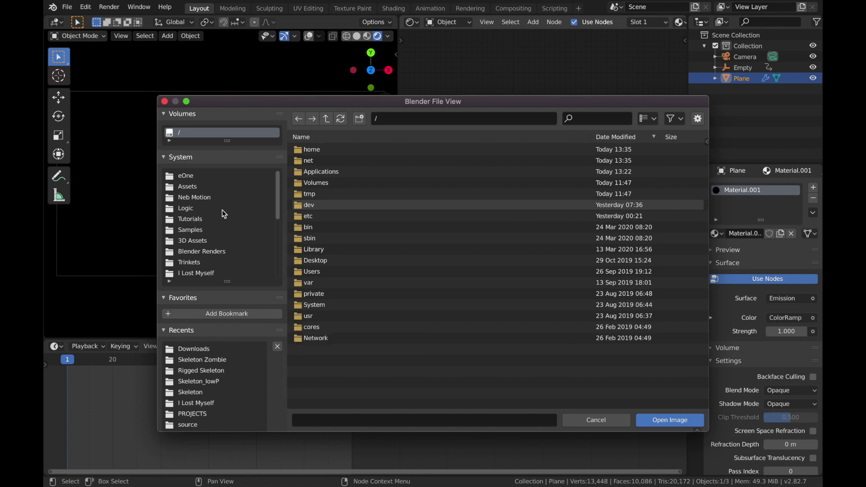
click(669, 419)
drag(533, 189, 556, 190)
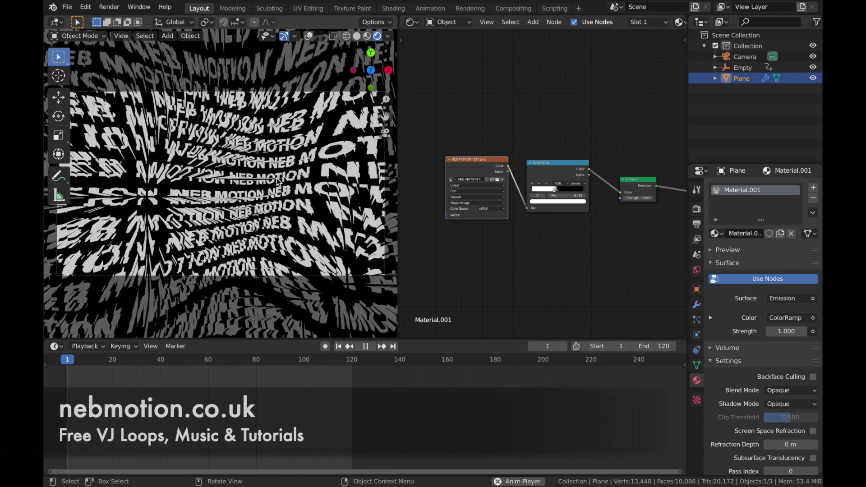
Step: Play the animation to preview the displaced text, stop it and return to frame 1
key(space)
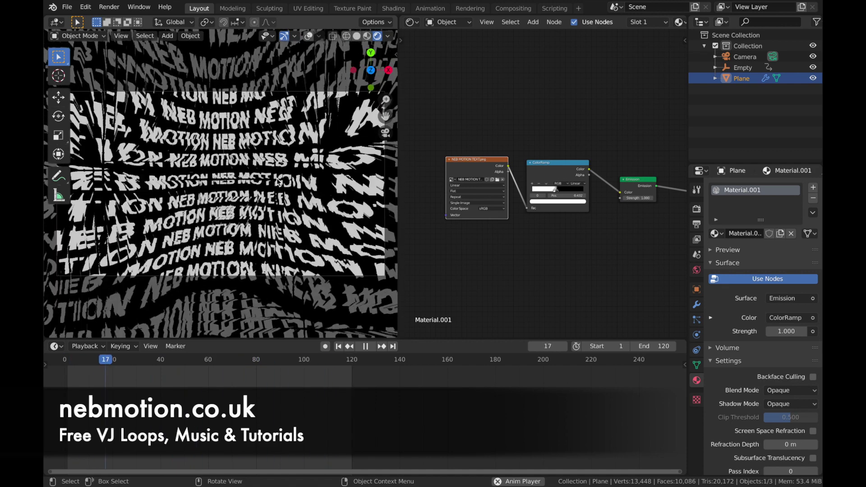
click(365, 346)
click(339, 347)
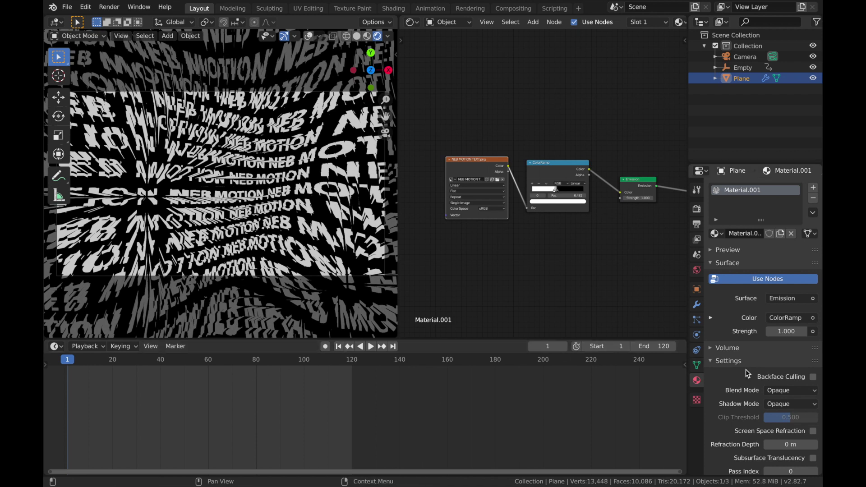
Step: Set the plane's Smooth modifier factor to -0.073 and keyframe it at frame 1
click(699, 307)
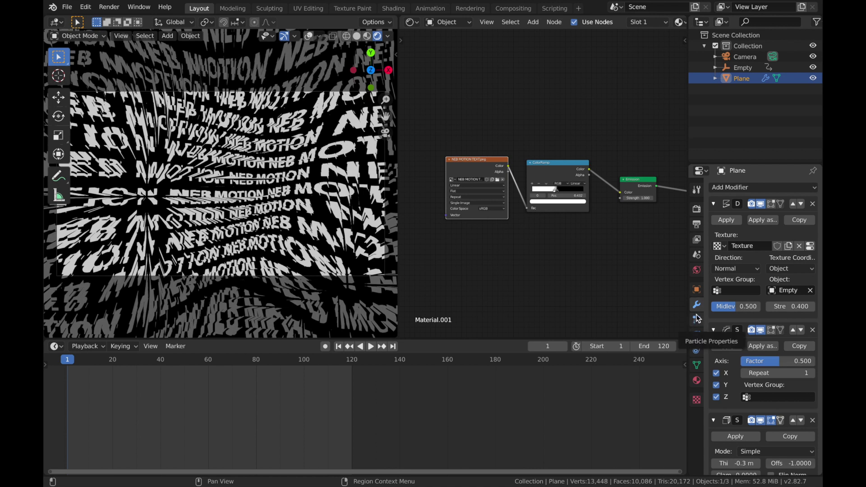
scroll(762, 334, down, 1)
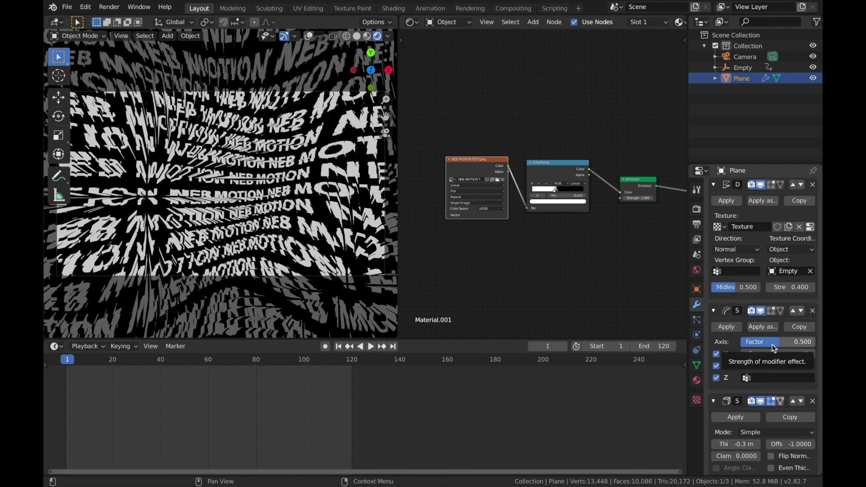
mouse_move(775, 347)
mouse_down()
mouse_move(830, 348)
mouse_move(638, 348)
mouse_move(791, 341)
mouse_up()
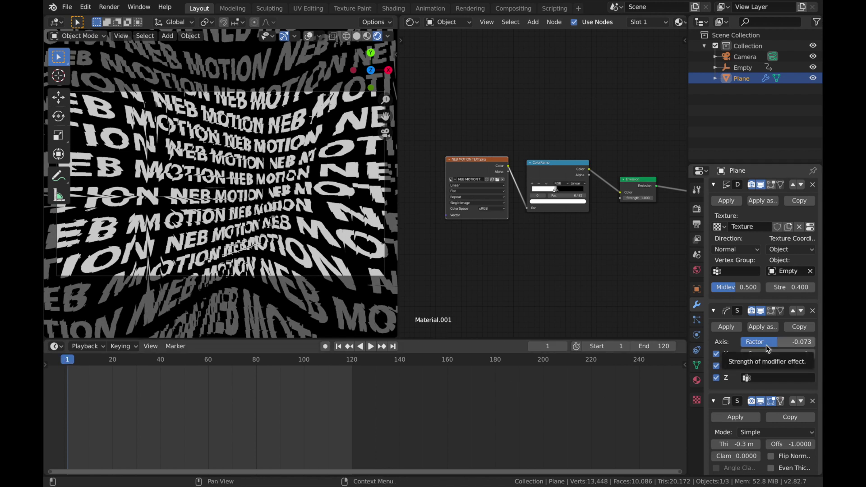
key(i)
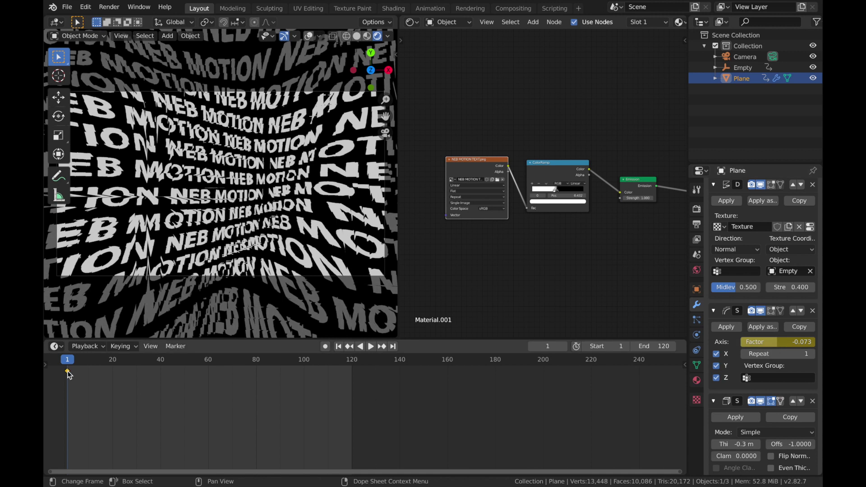
Step: Duplicate the Smooth factor keyframe from frame 1 to frames 121, 41 and 81
key(shift+d)
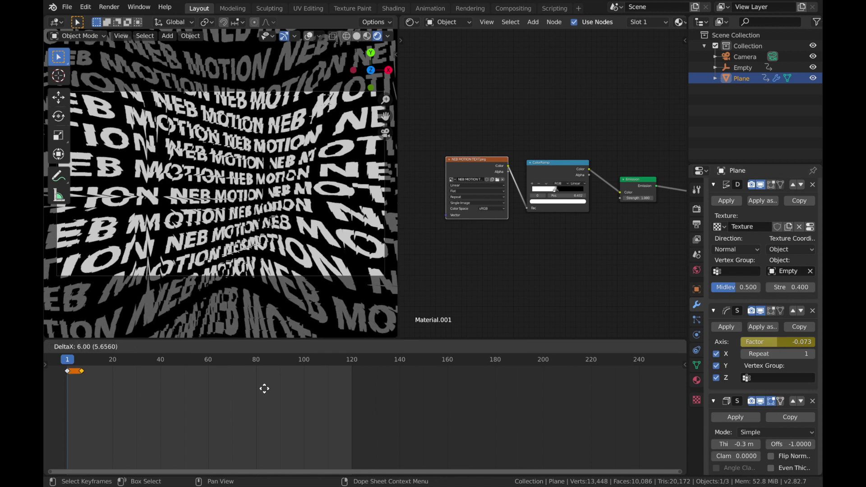
click(355, 399)
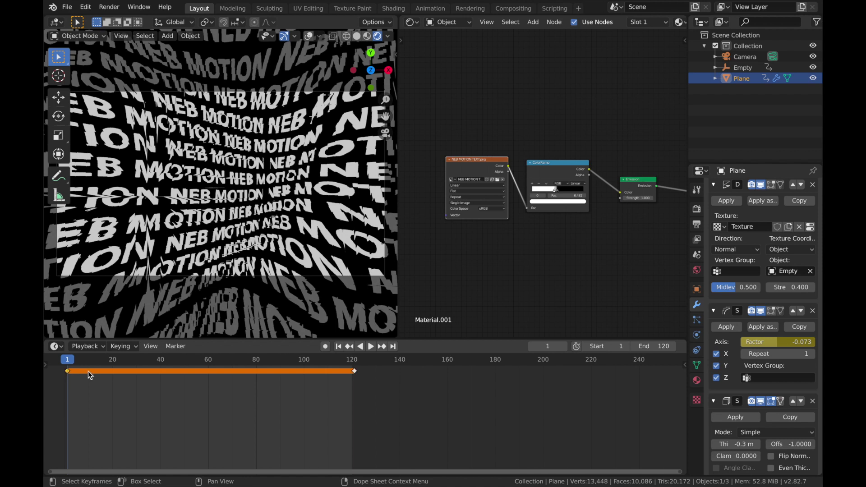
click(67, 371)
key(shift+d)
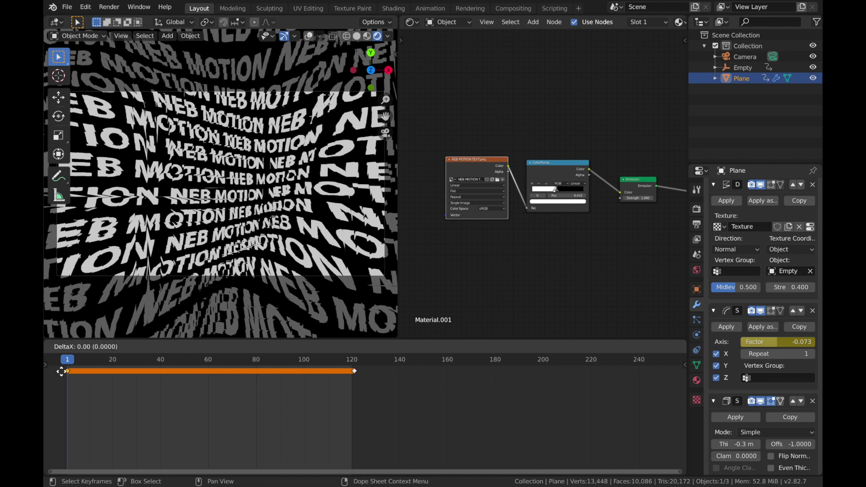
click(157, 384)
click(163, 371)
key(shift+d)
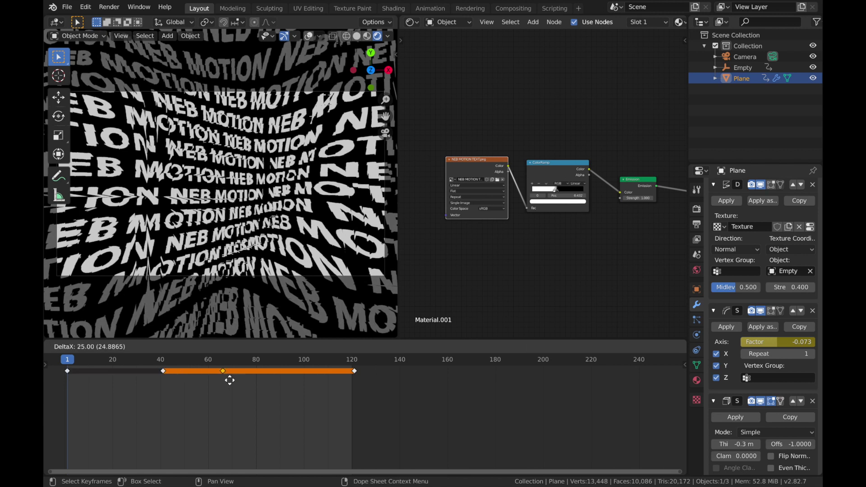
click(259, 383)
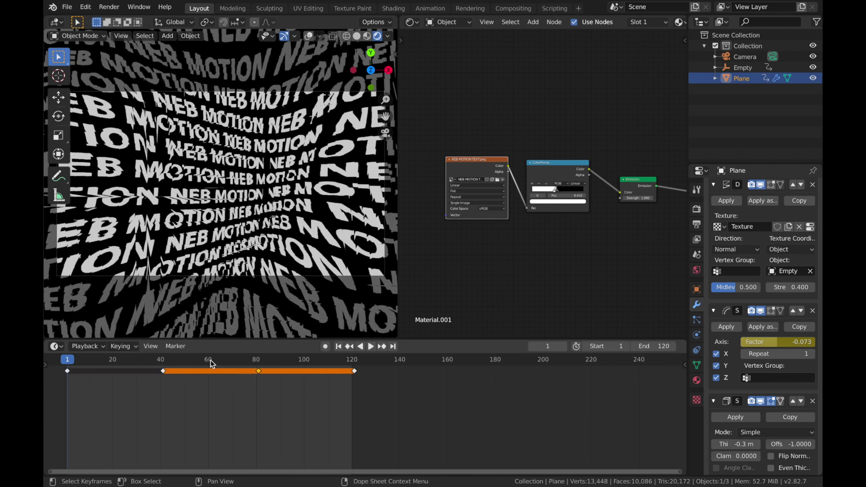
Step: At frame 61, set the Smooth modifier factor to 2.077 and keyframe it
click(210, 360)
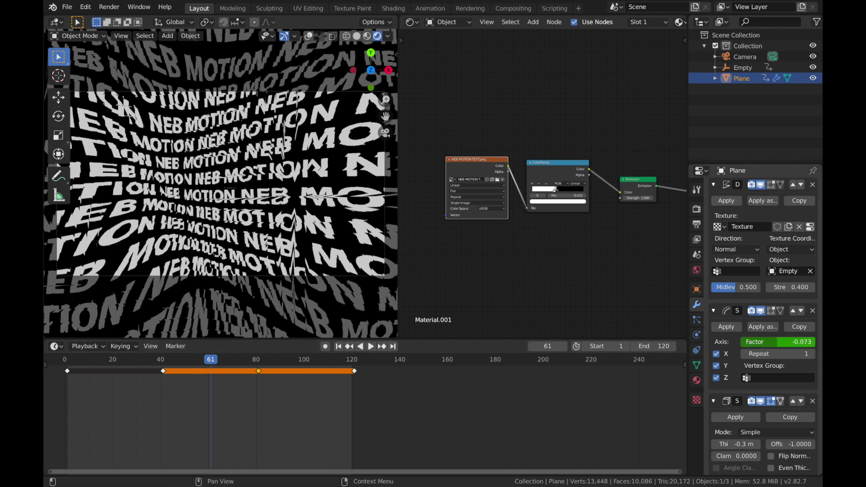
mouse_move(786, 342)
mouse_down()
mouse_move(805, 342)
mouse_move(786, 341)
mouse_up()
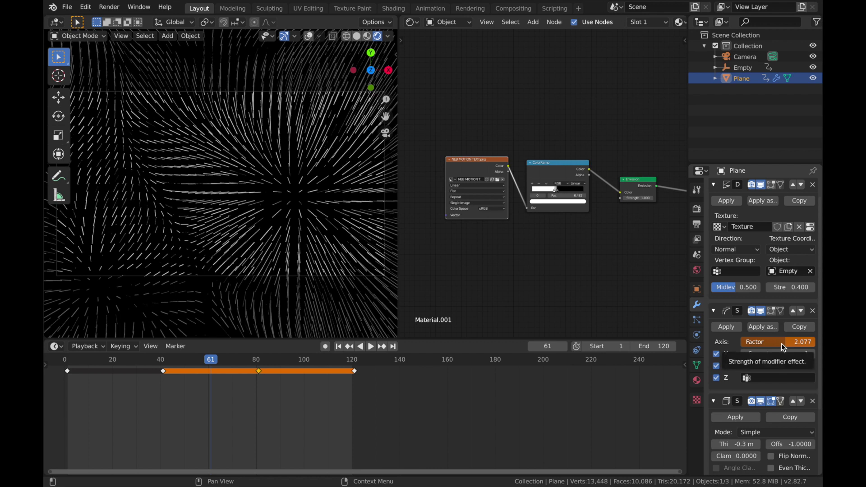
key(i)
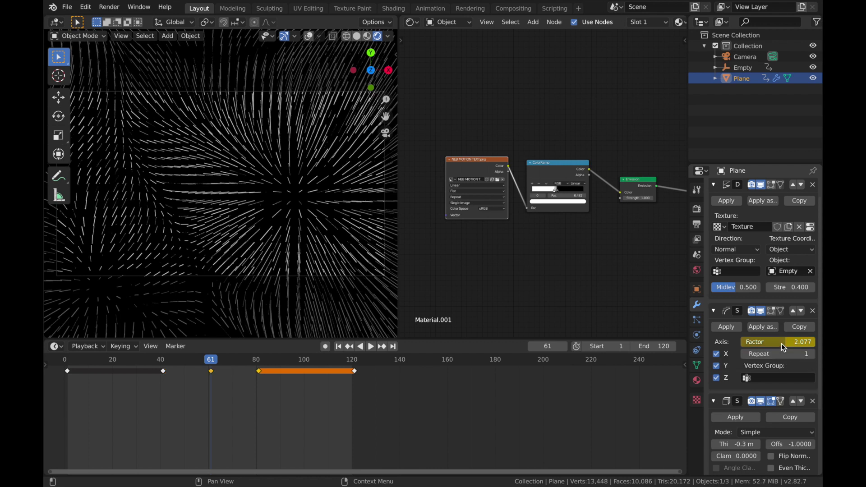
Step: Set all of the plane's Smooth factor keyframes to Bezier interpolation, and play the animation to preview the motion
click(295, 436)
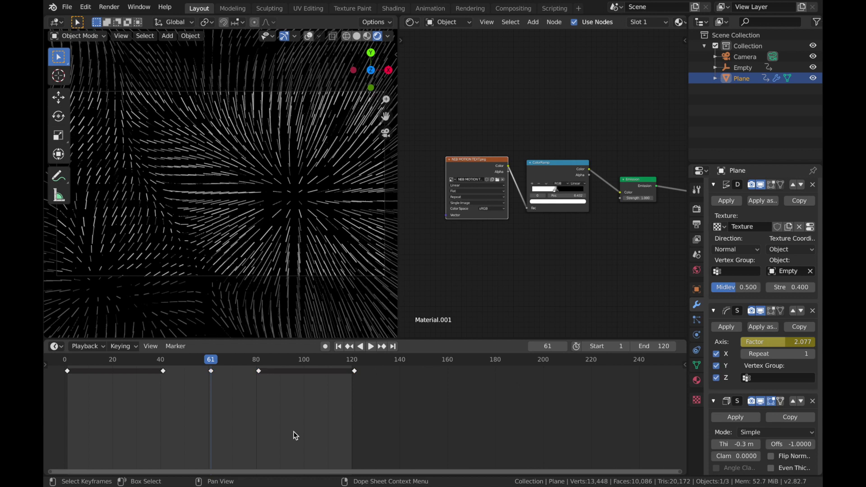
key(a)
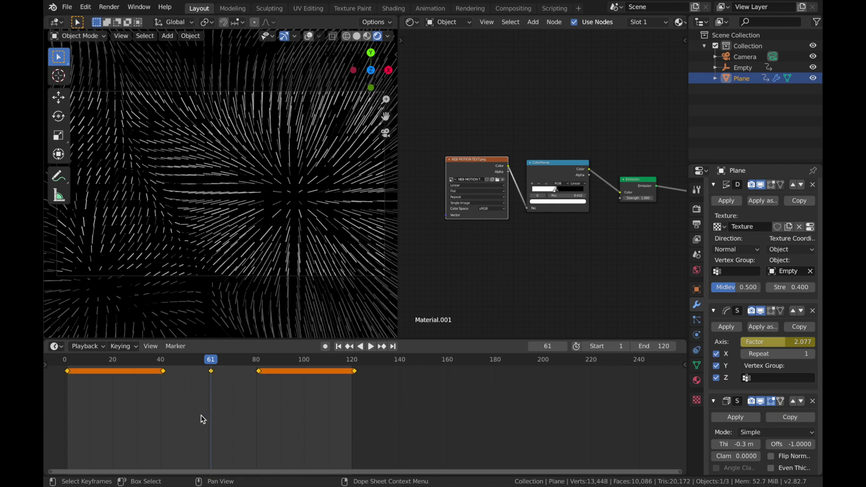
key(t)
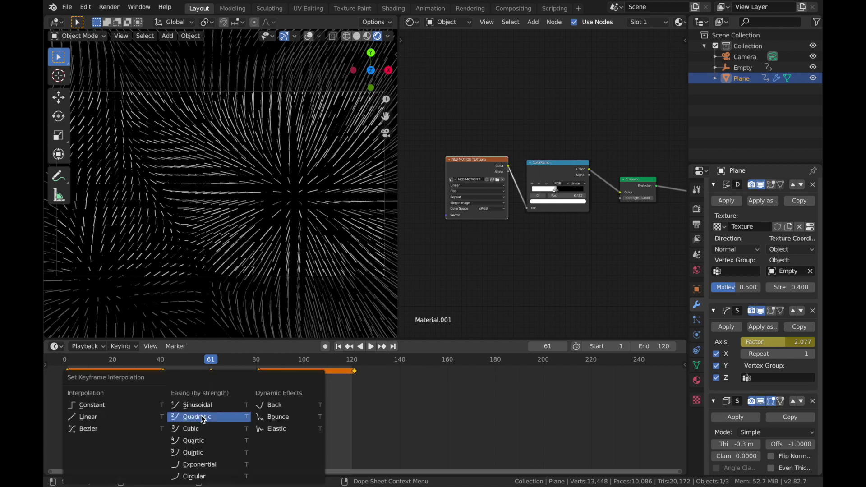
click(122, 431)
key(space)
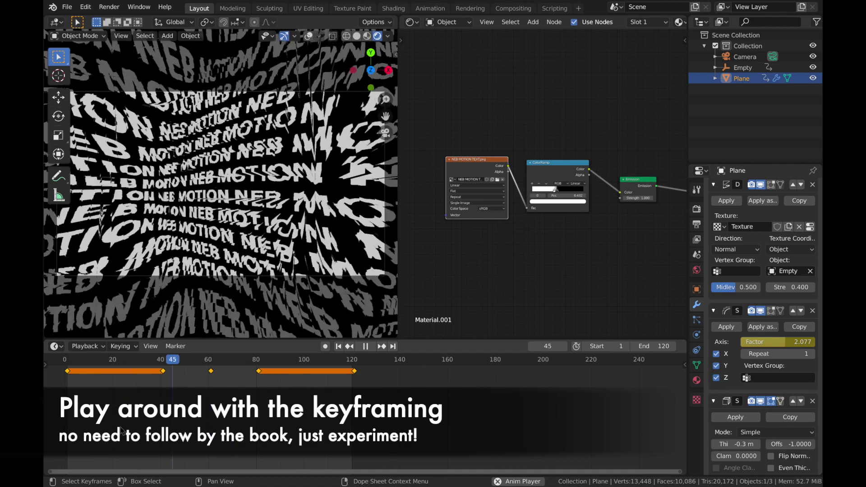
key(Escape)
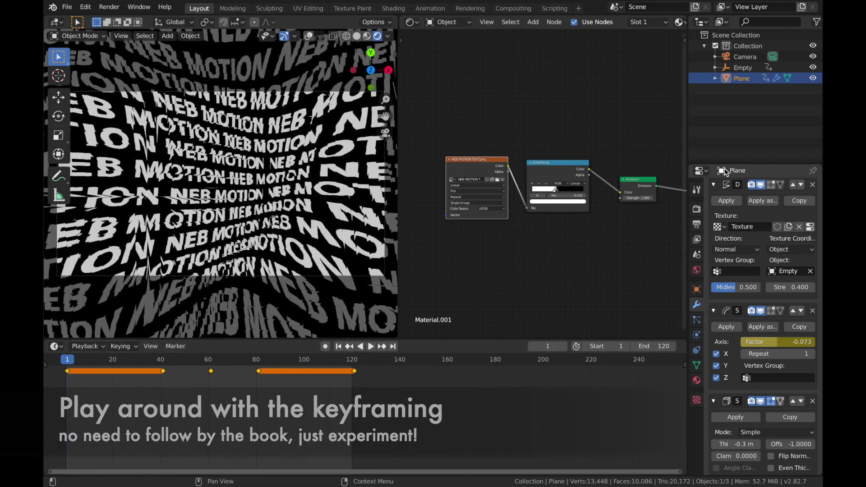
Step: Lower the plane's Displace modifier strength to 0.200 and preview the animation
click(743, 70)
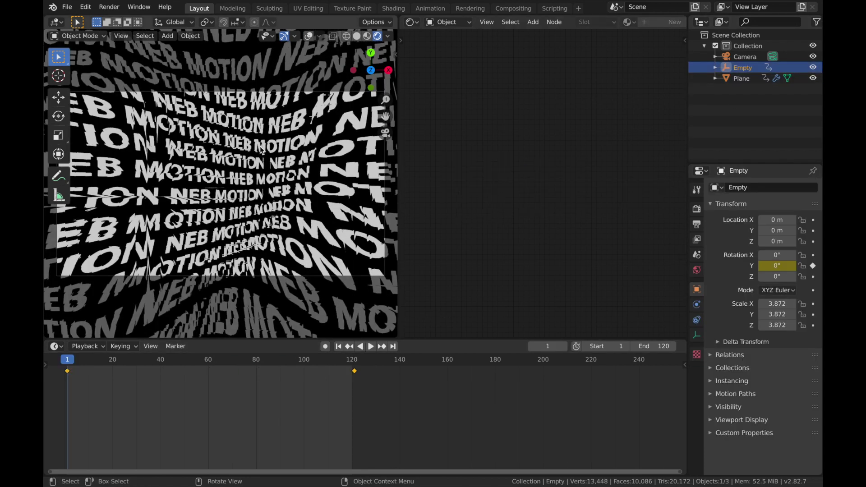
click(741, 79)
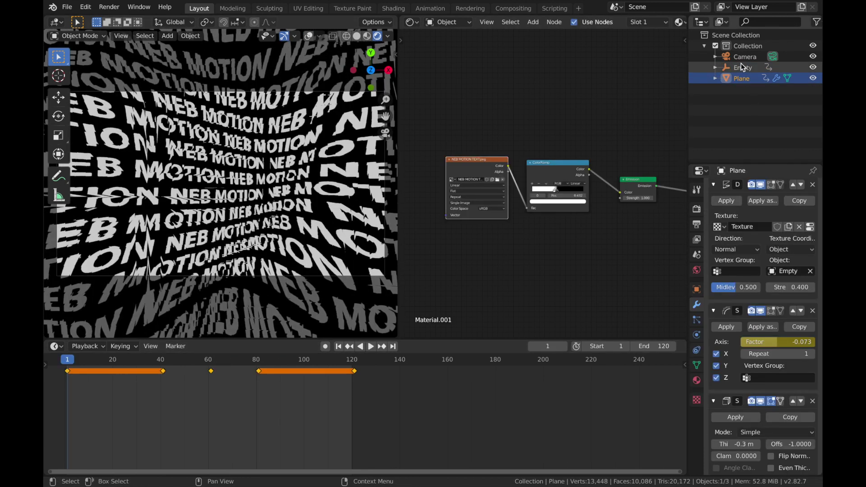
click(769, 288)
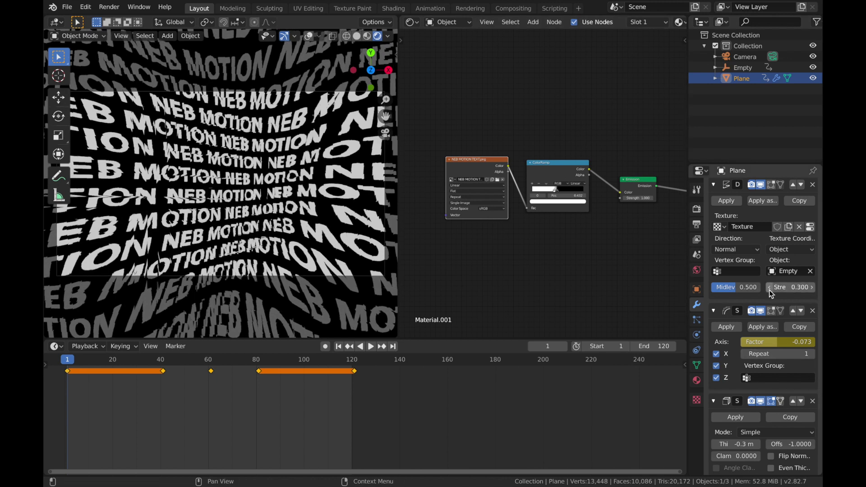
click(129, 125)
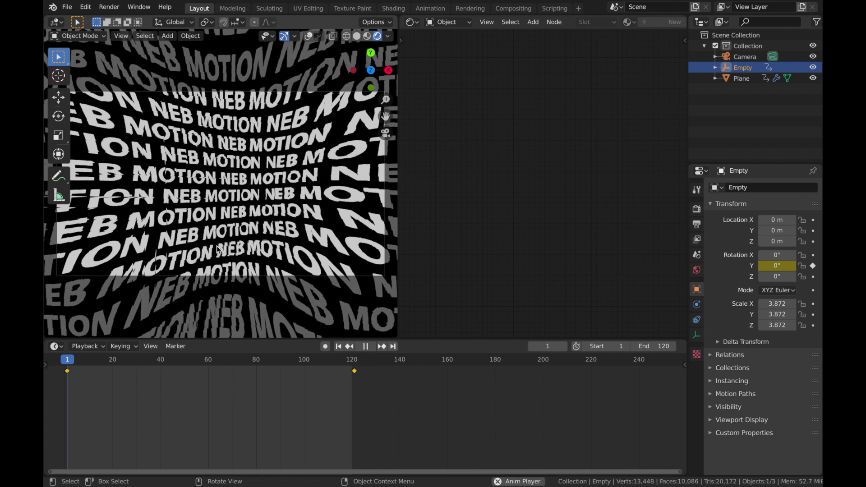
click(741, 78)
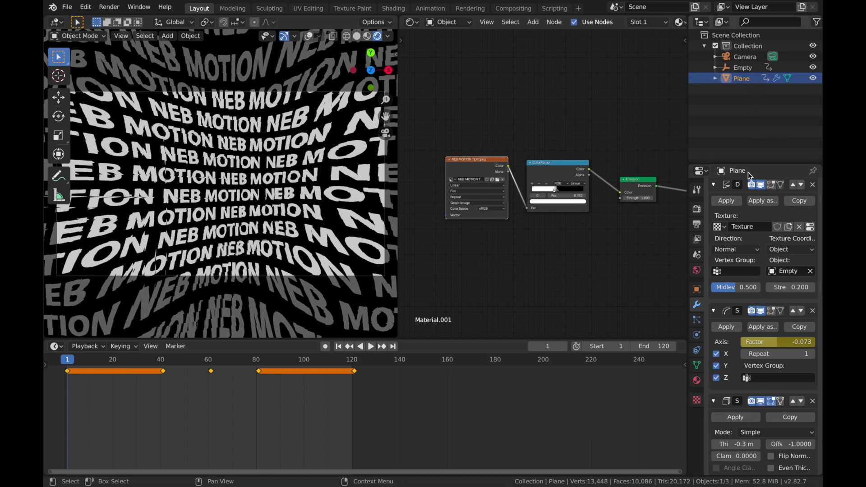
Step: Preview the animation with the displacement texture's type set to Marble, and restore the type to Clouds
click(696, 400)
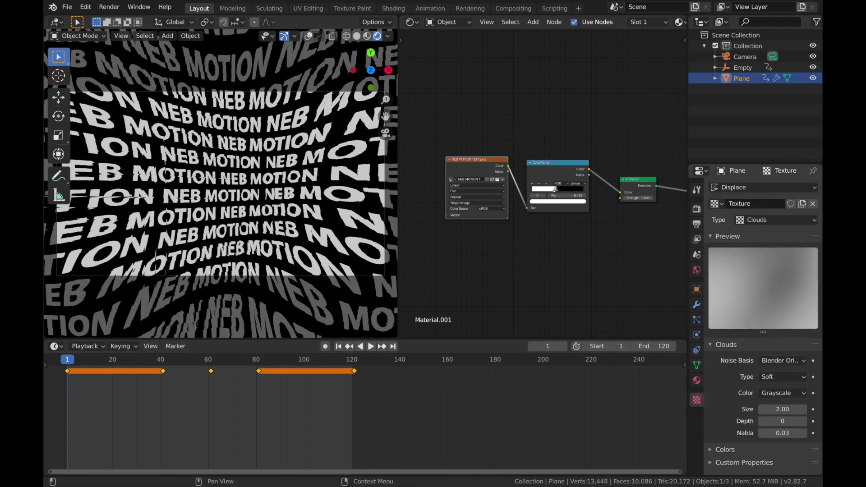
click(769, 221)
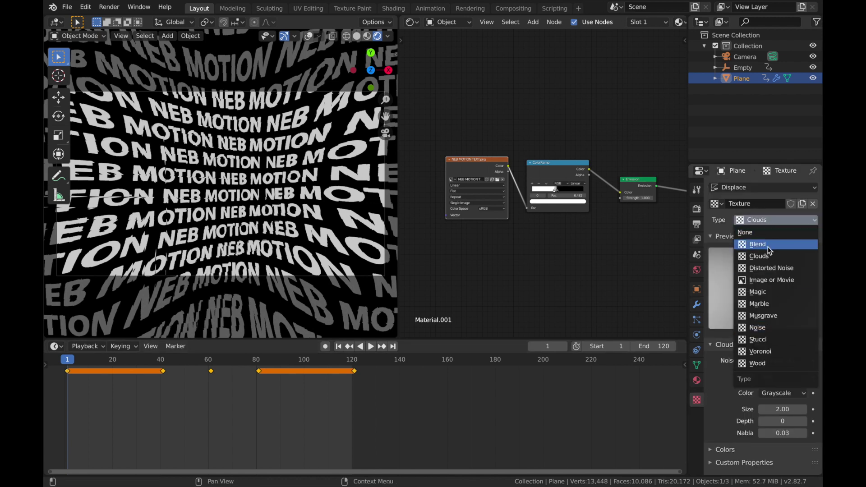
click(765, 304)
key(space)
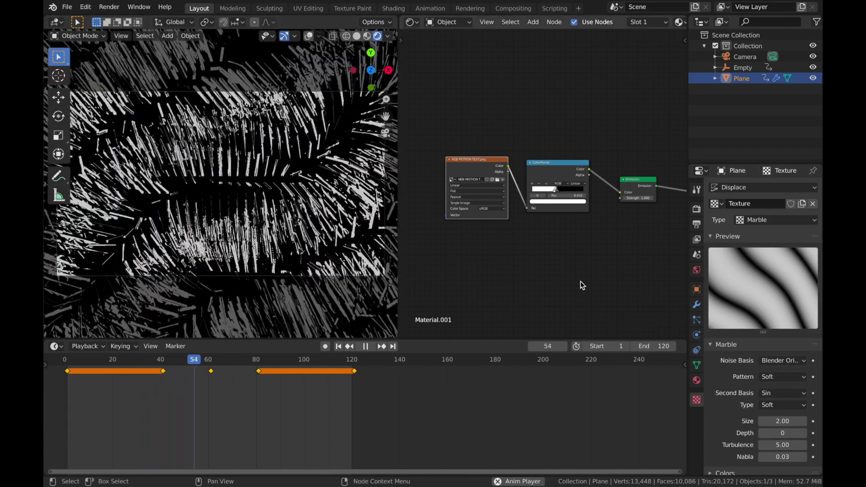
key(Escape)
click(773, 223)
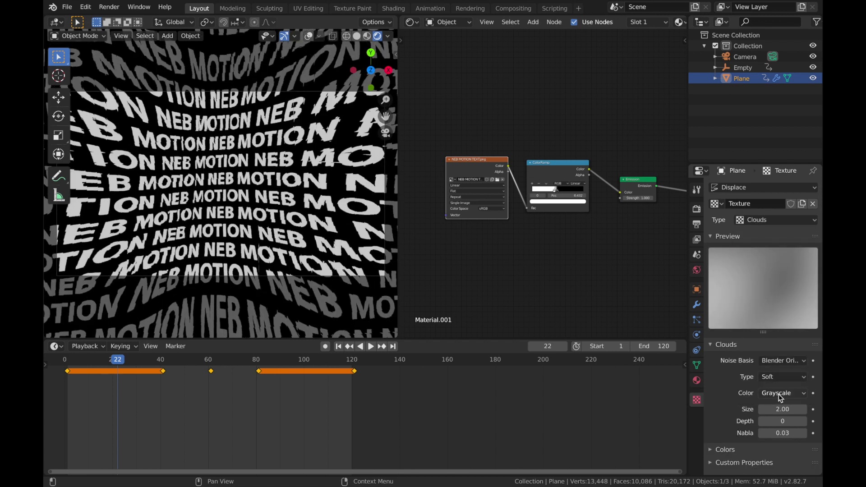
Step: Try Voronoi Crackle as the Clouds texture's noise basis, preview the animation and return to frame 1
click(774, 366)
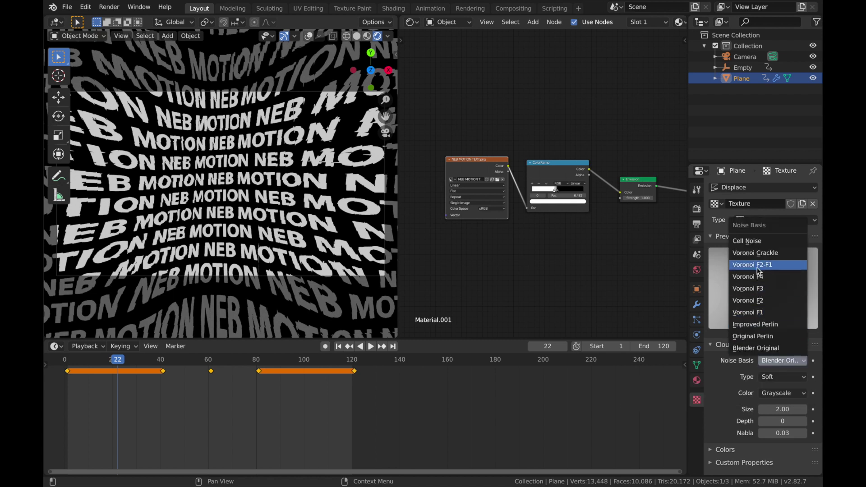
click(755, 253)
key(space)
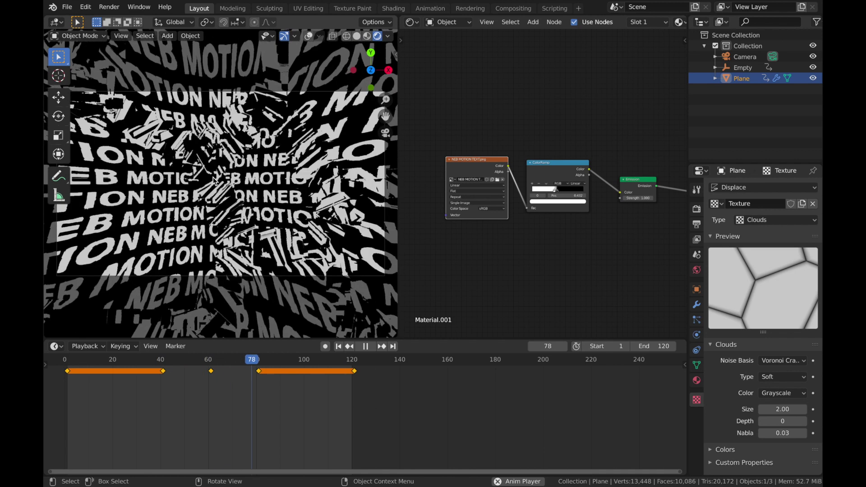
key(space)
key(shift+Left)
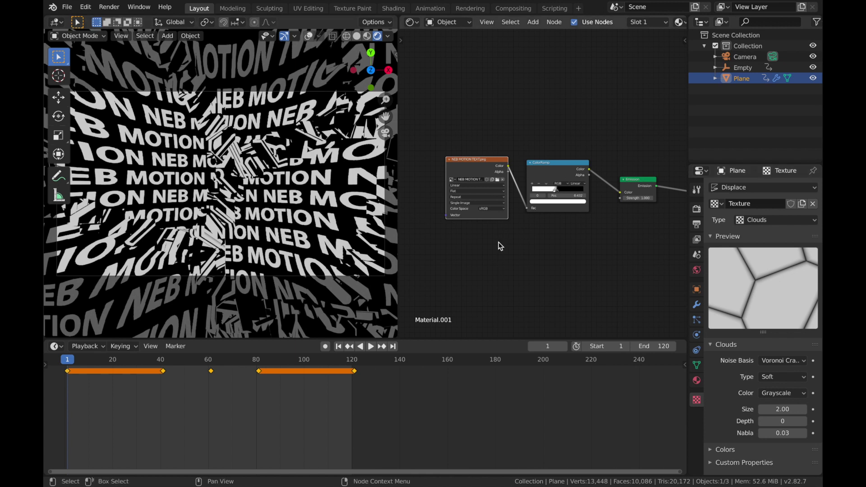
click(783, 219)
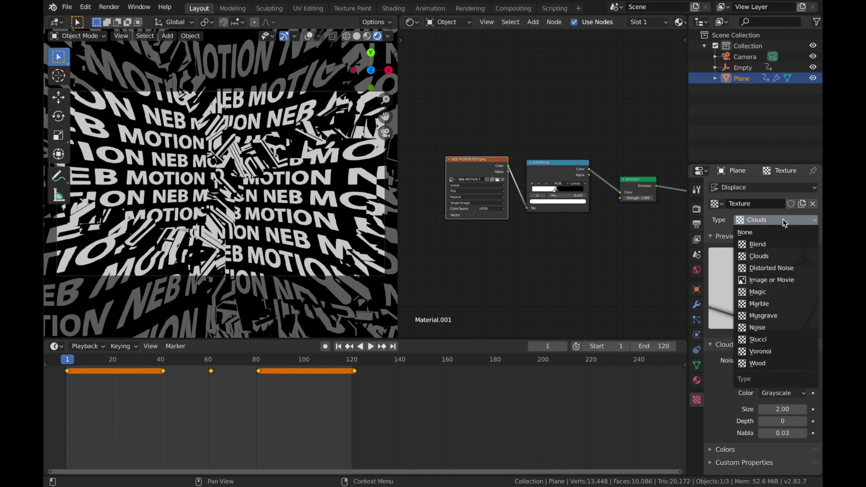
key(Up)
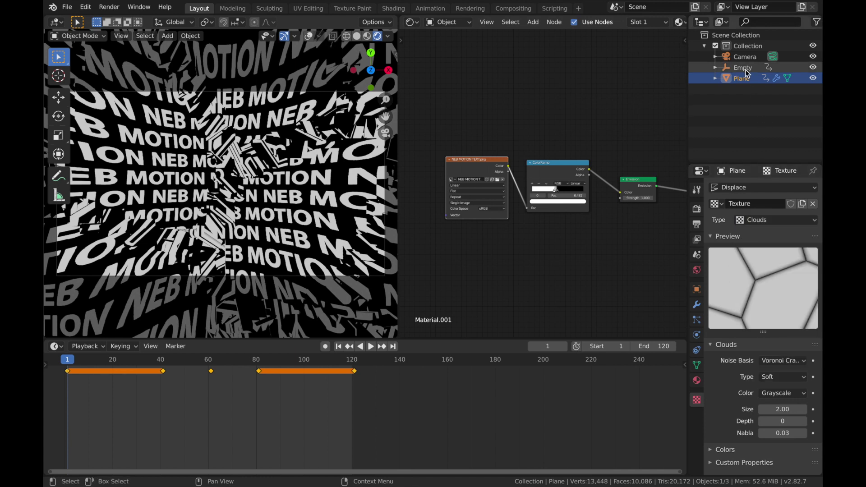
click(745, 79)
click(742, 67)
click(738, 79)
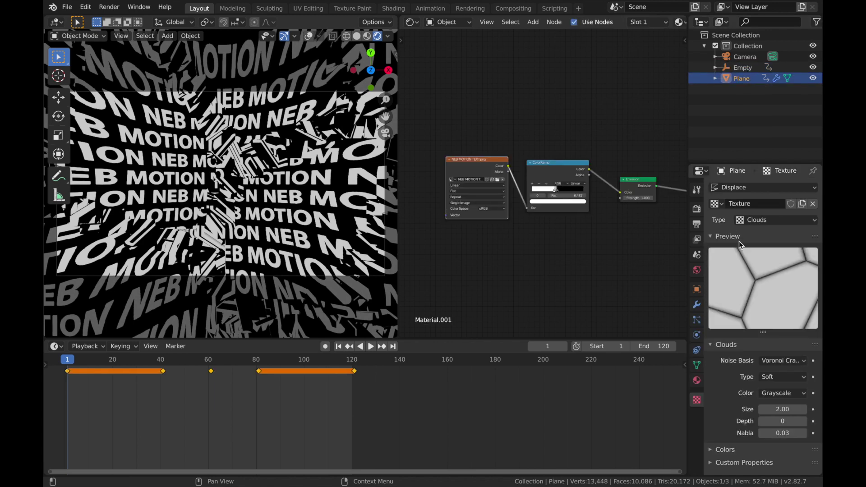
Step: Preview the animation, return to frame 1 and set the Clouds texture's noise basis to Voronoi F2
key(space)
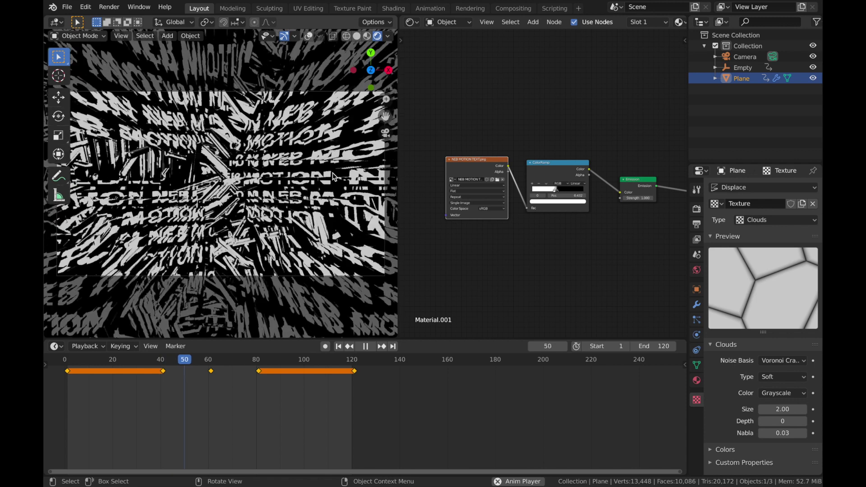
key(Escape)
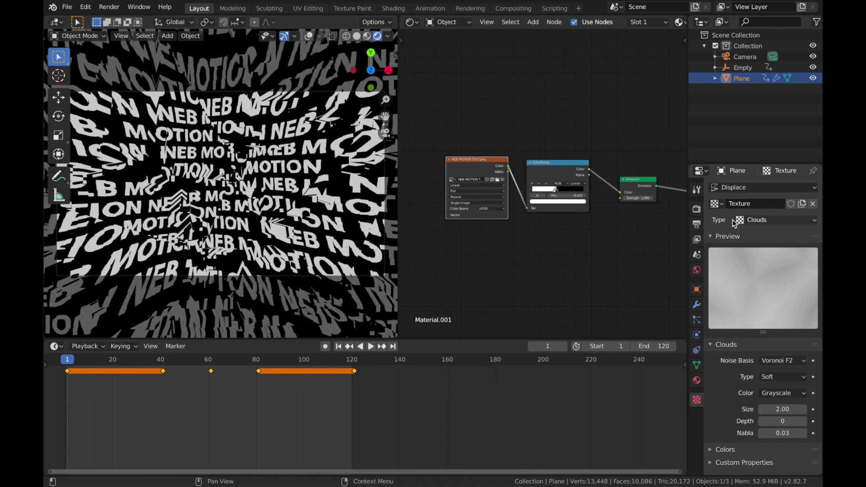
Step: Set the render output path to a file named 3D text editing in the Tutorials subfolder 3D Text using Shaders
click(695, 210)
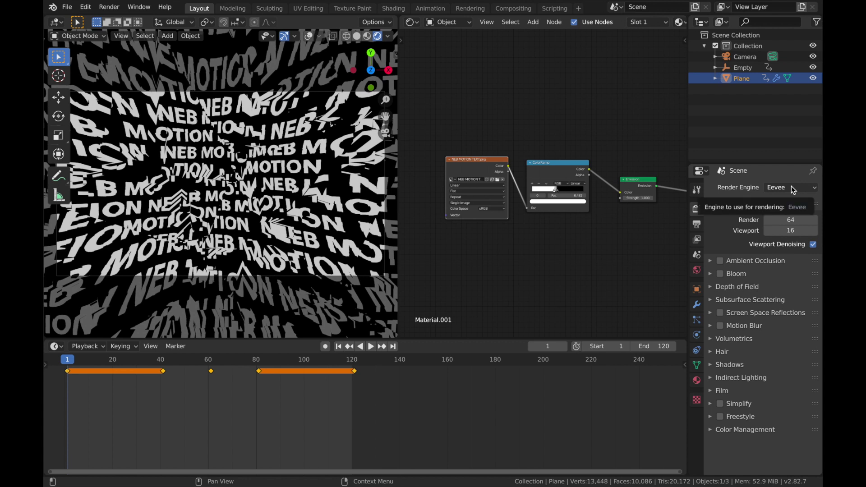
click(696, 226)
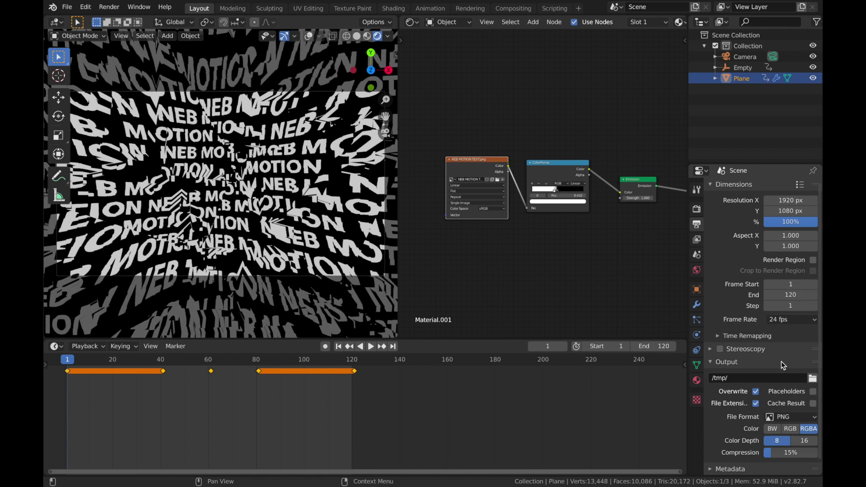
click(813, 380)
click(190, 219)
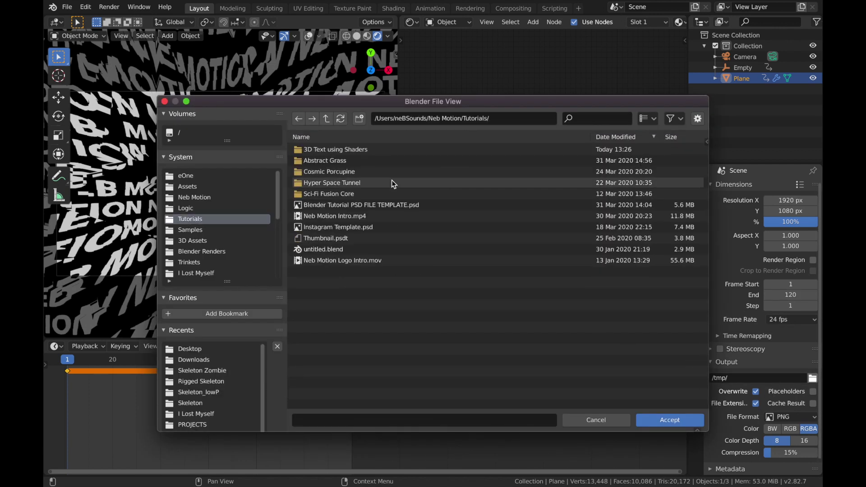
click(329, 150)
click(669, 420)
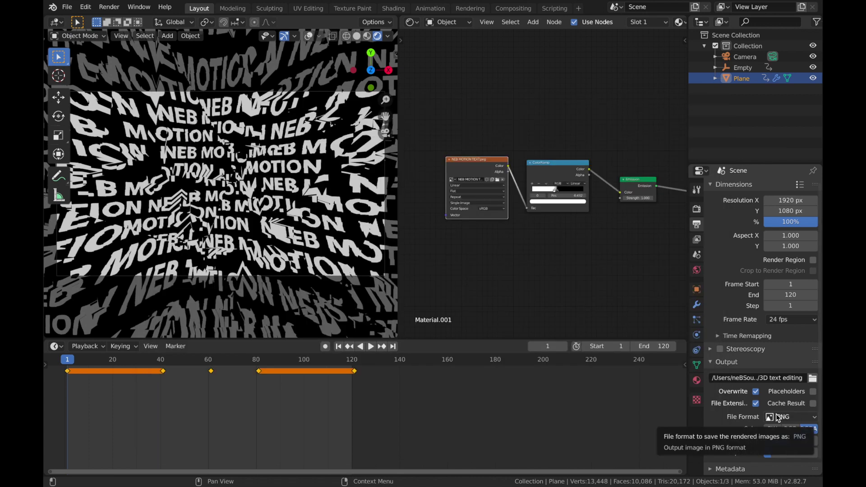
Step: Set the output file format to FFmpeg video with an MPEG-4 container
click(778, 419)
click(773, 358)
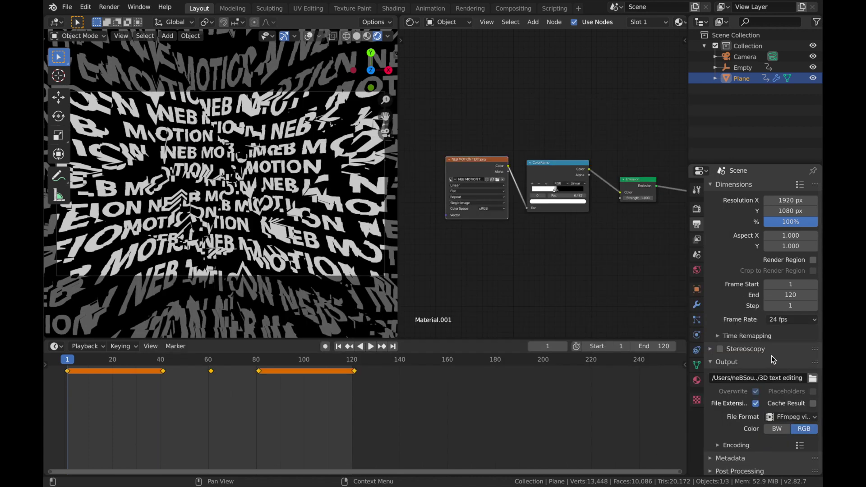
click(718, 445)
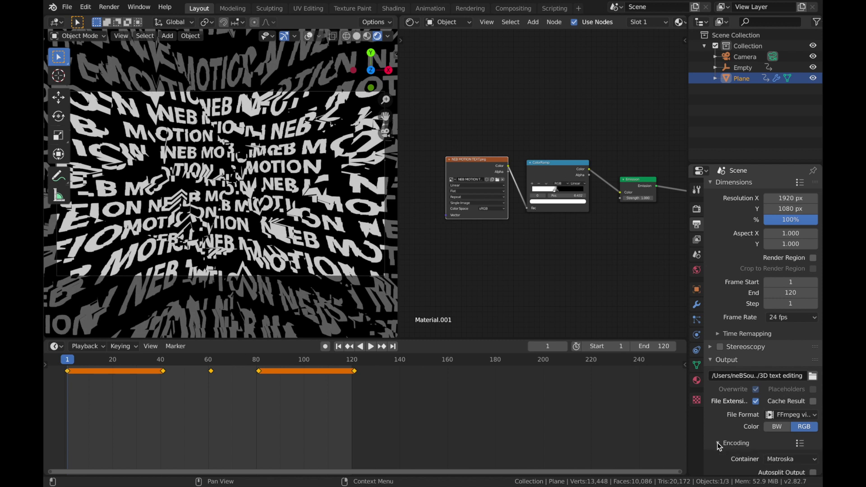
click(794, 459)
click(803, 426)
scroll(794, 433, down, 4)
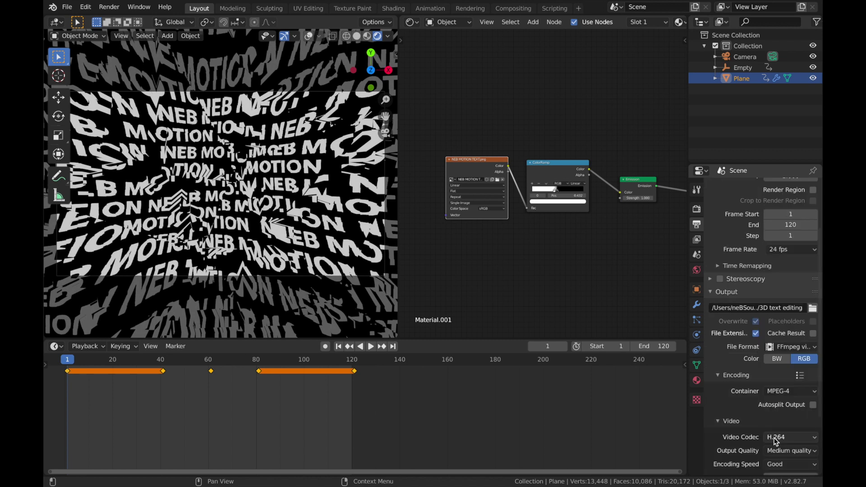
Step: Choose the H.264 video codec and set the output quality to Perceptually lossless
click(776, 438)
click(775, 440)
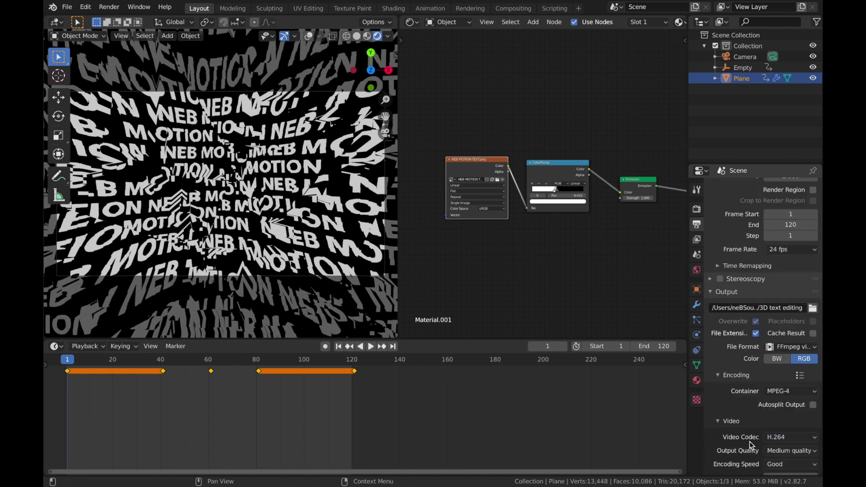
click(776, 452)
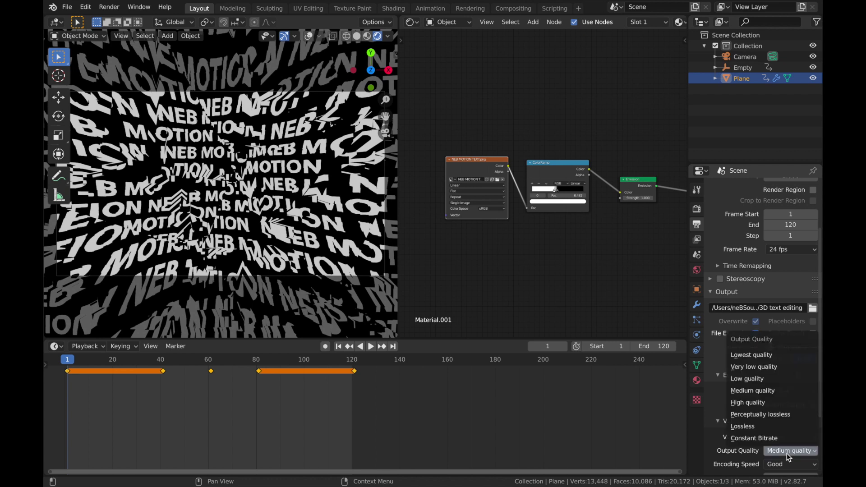
click(770, 414)
scroll(770, 406, down, 5)
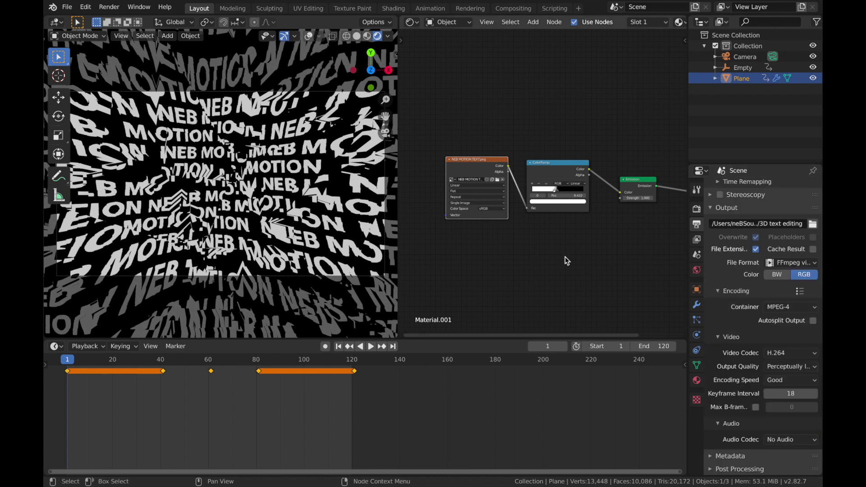
Step: Start rendering the full animation to the configured video file
click(114, 6)
click(125, 20)
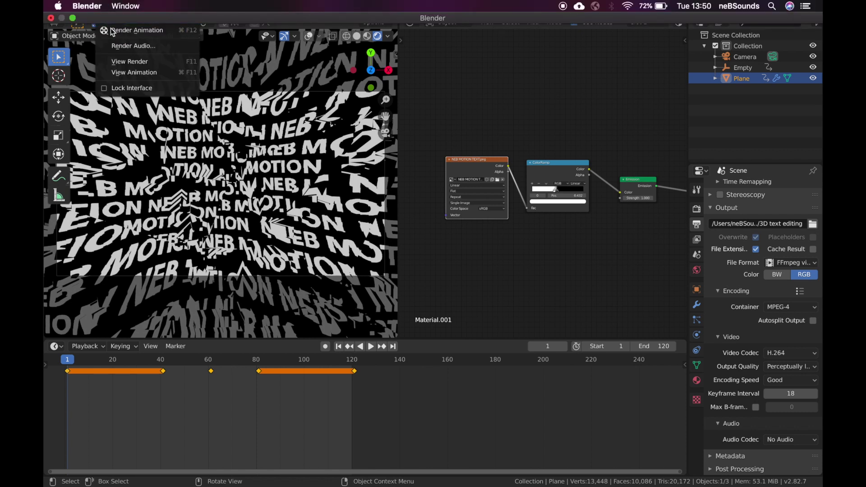